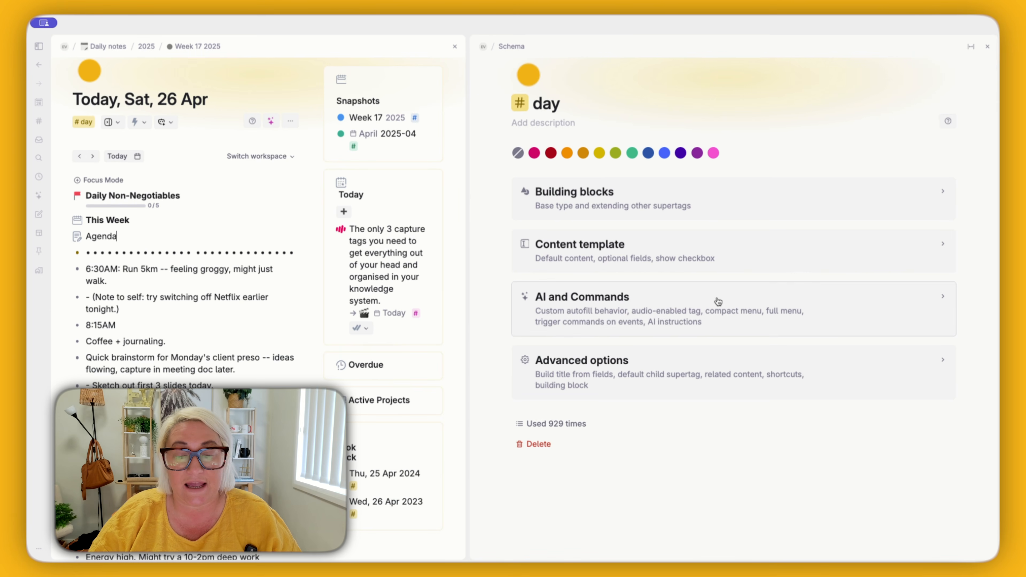
Step: Open the #day supertag's AI and Commands settings and inspect the commands under Chief Of Staff Co-Pilot in the full menu
click(622, 312)
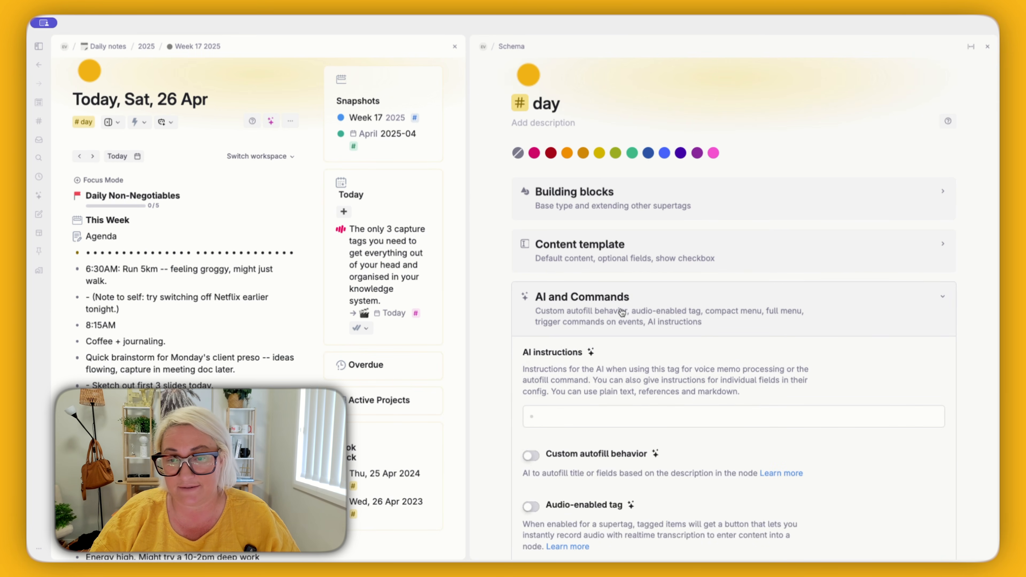
scroll(749, 339, down, 5)
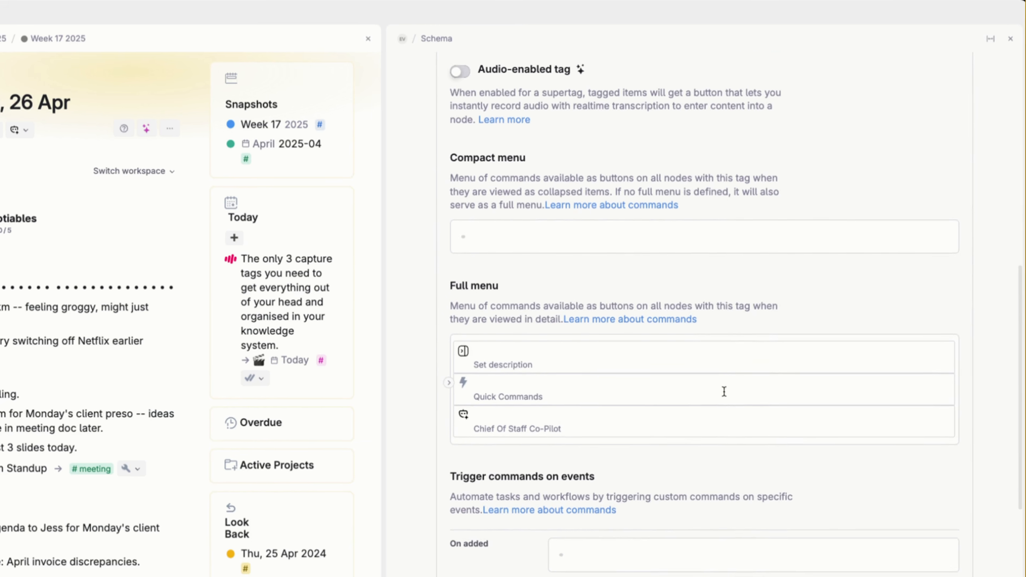
scroll(723, 391, down, 3)
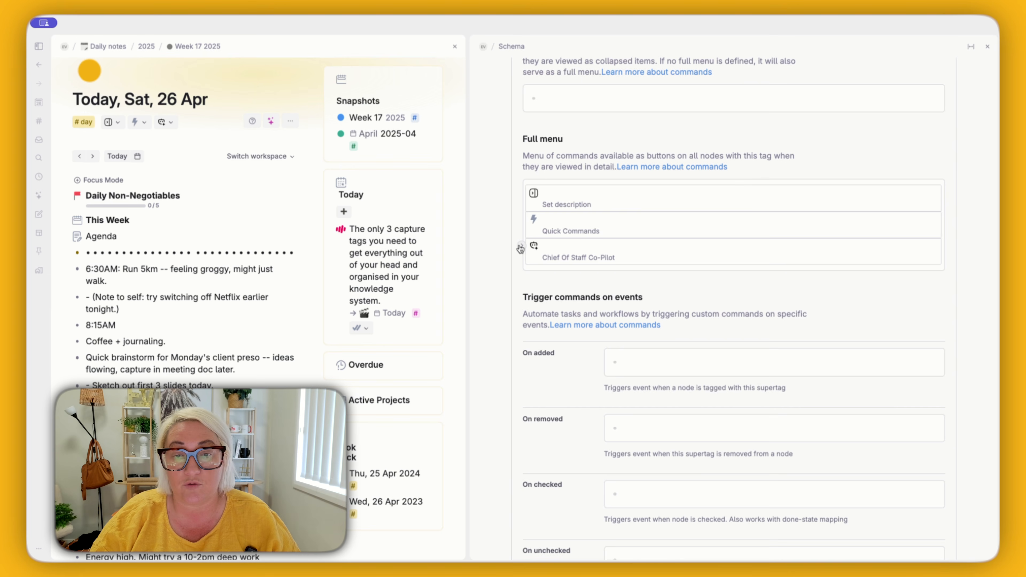
click(522, 246)
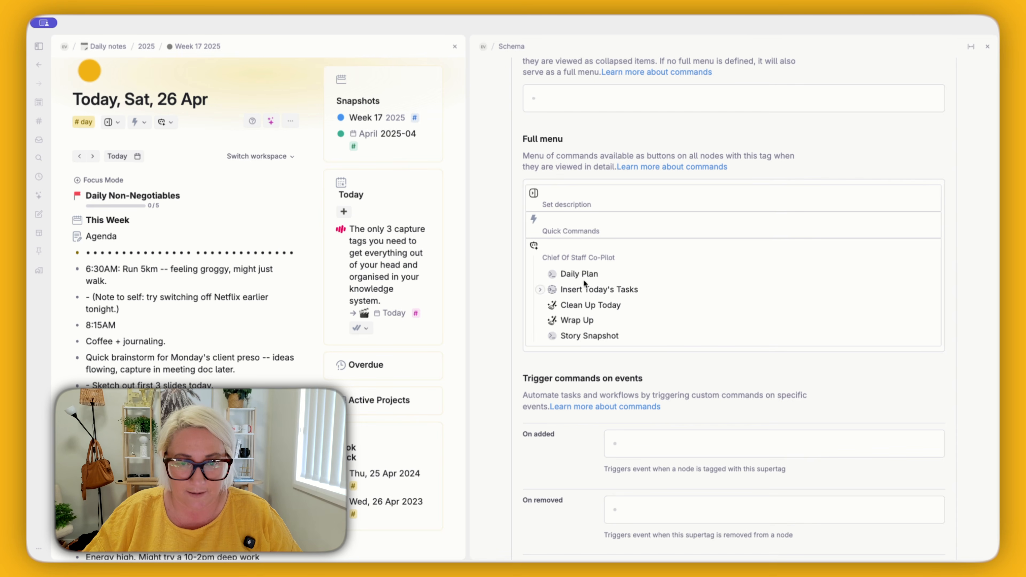
click(521, 245)
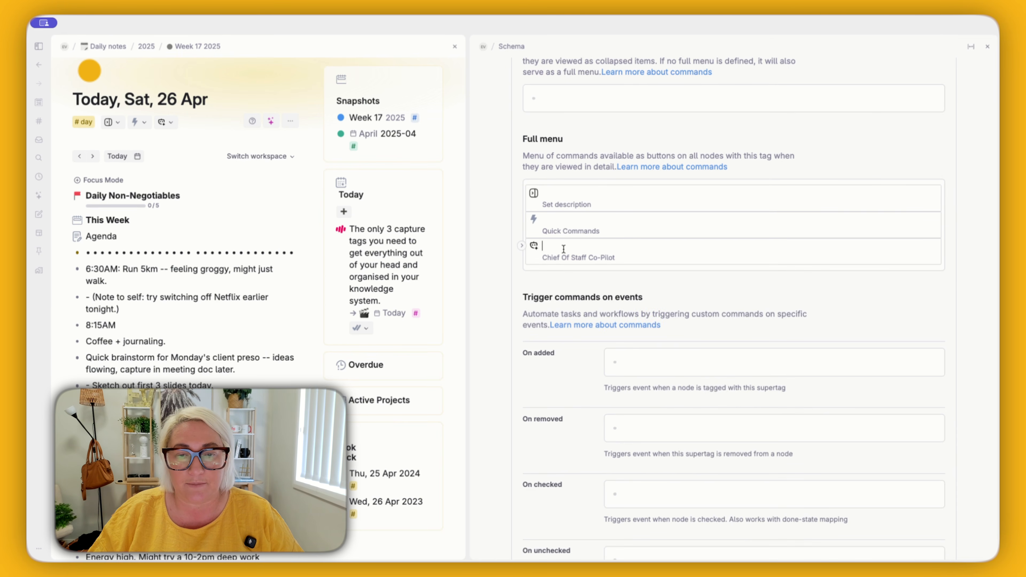
Step: Add a "Story Snapshot" entry below Chief Of Staff Co-Pilot in the full menu and convert it to a command
key(Return)
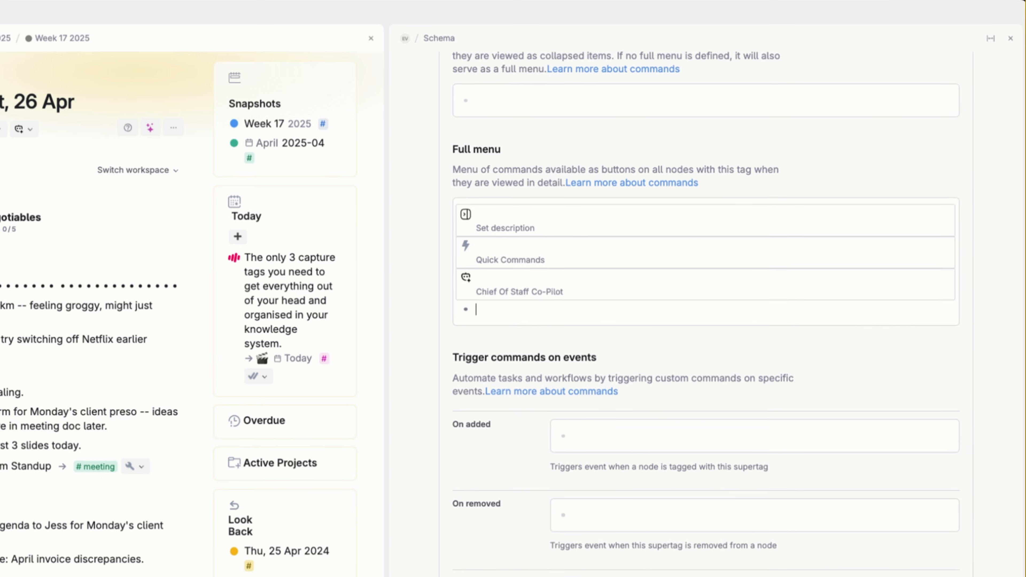
text(Sotry)
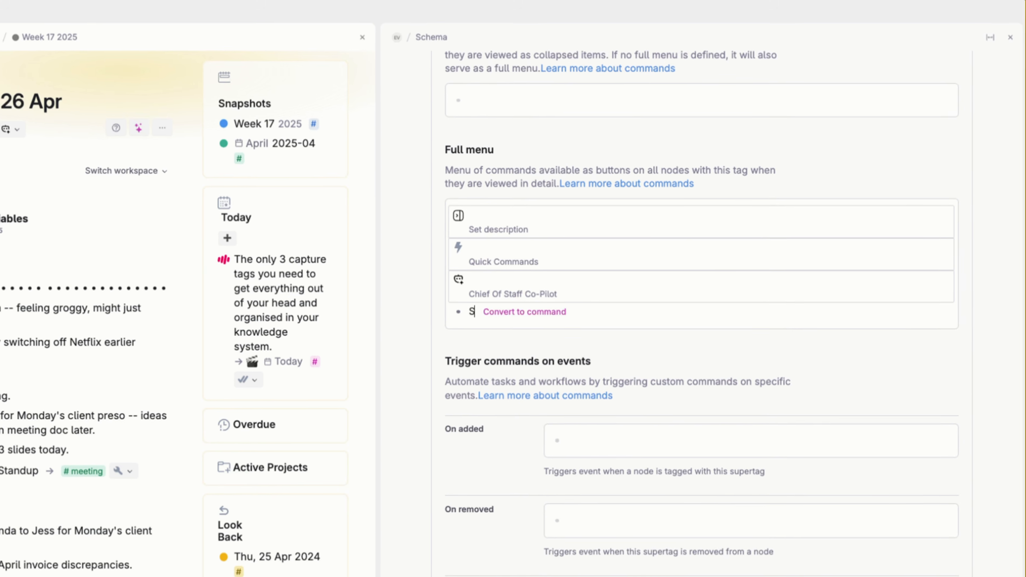
key(BackSpace)
key(BackSpace)
key(BackSpace)
key(BackSpace)
text(tory Snap)
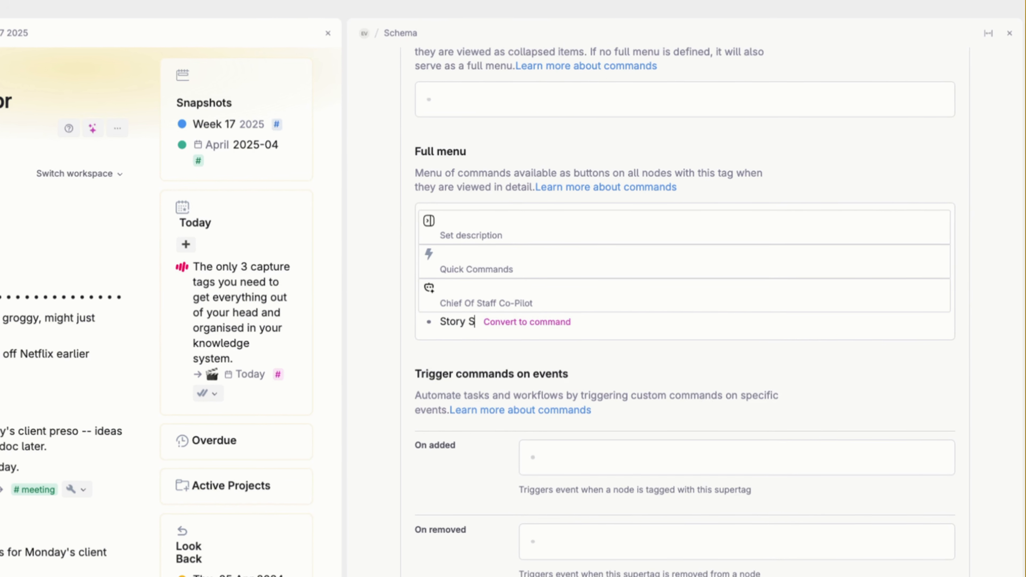
text(shot)
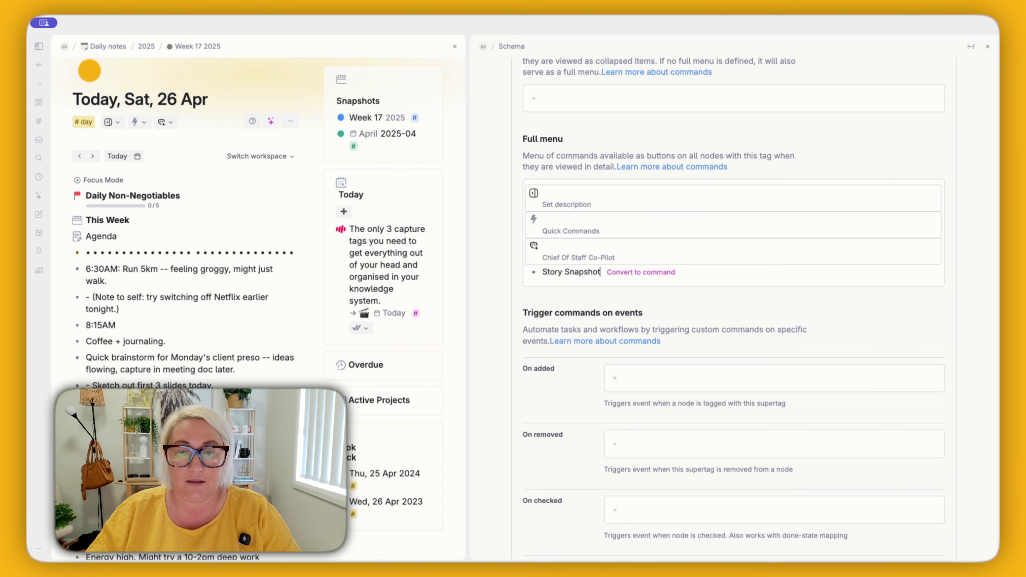
click(642, 272)
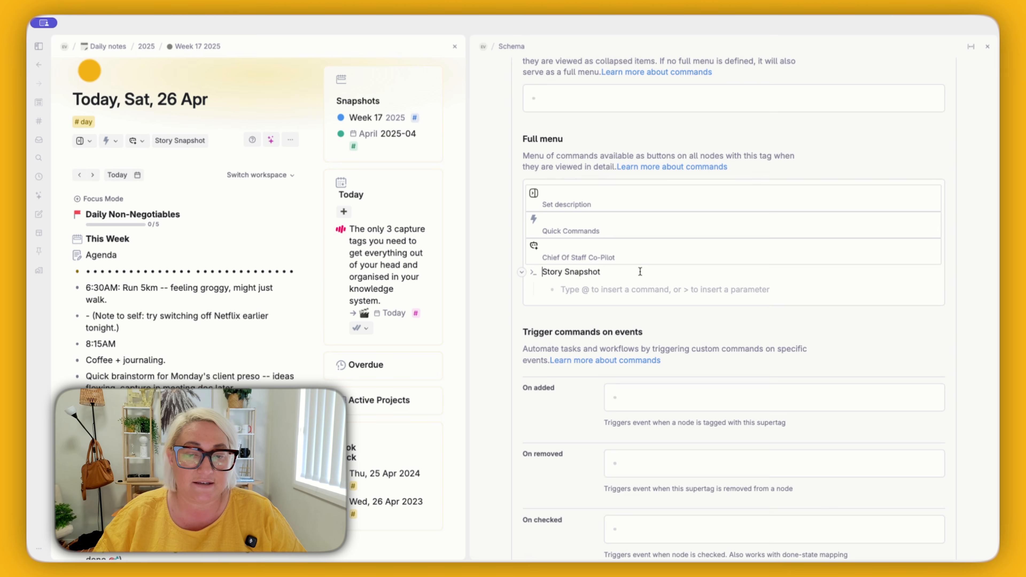
Step: Insert the Start AI chat system command under Story Snapshot and open its configuration
click(596, 294)
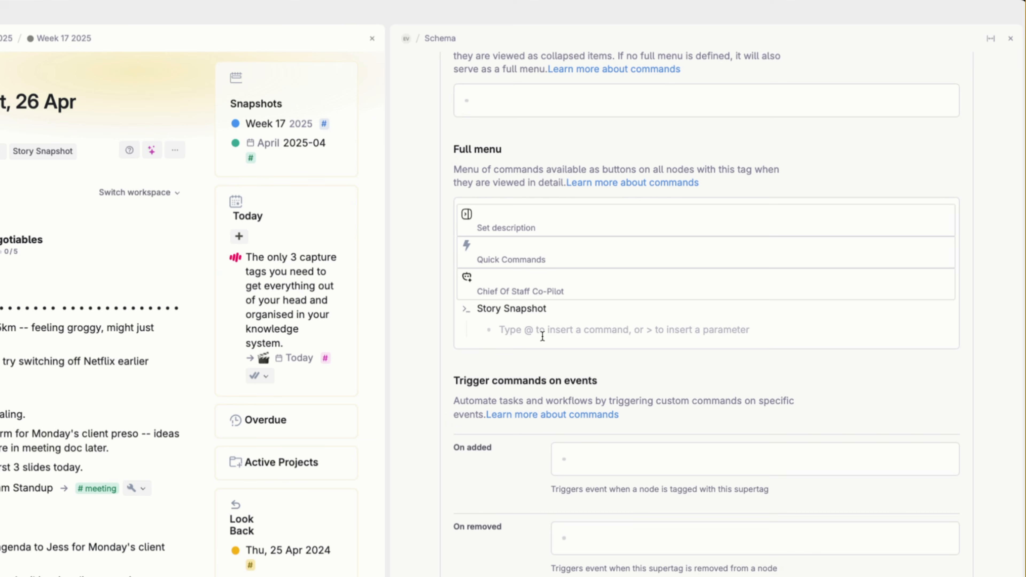
text(@start)
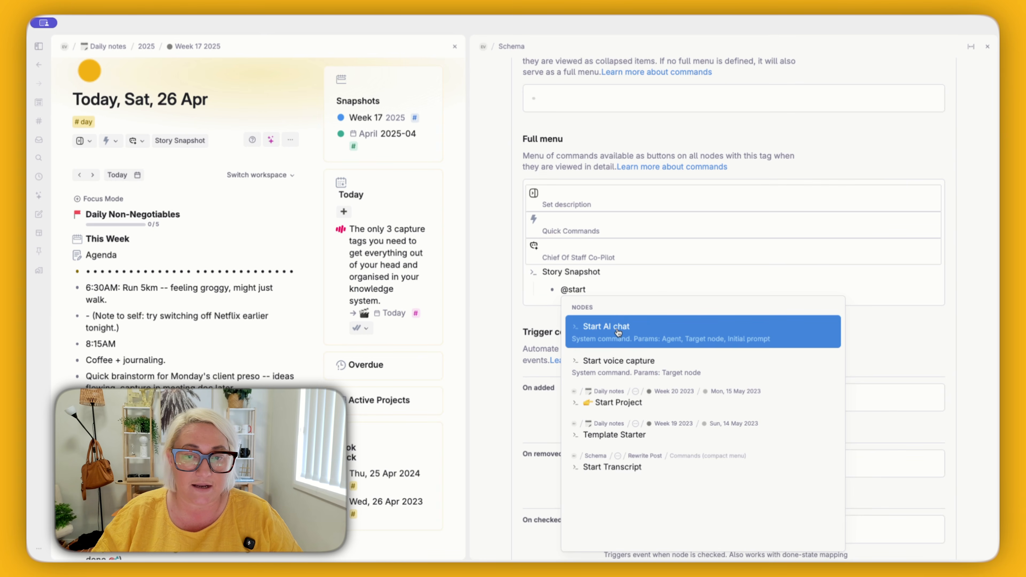
click(618, 332)
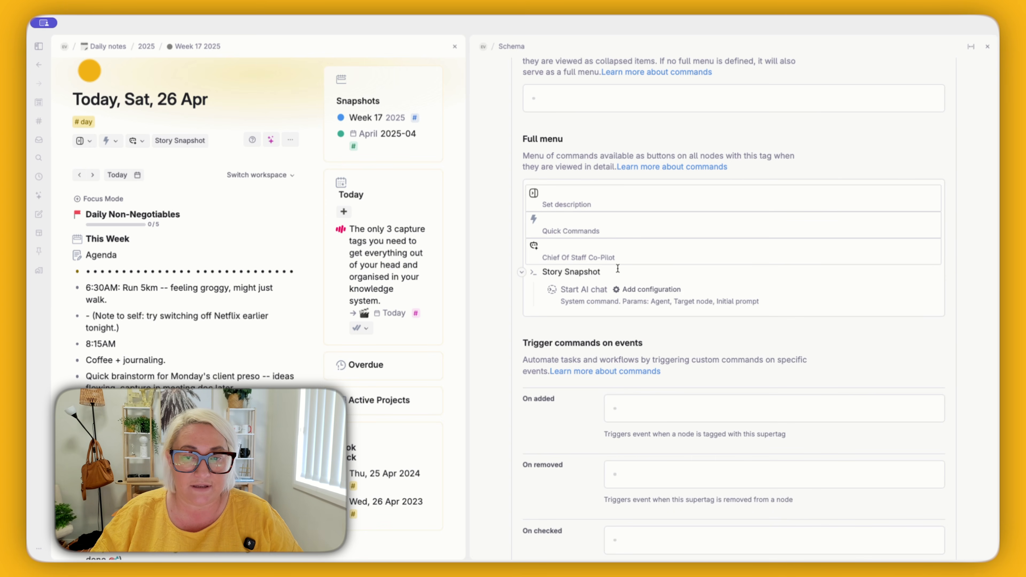
click(643, 290)
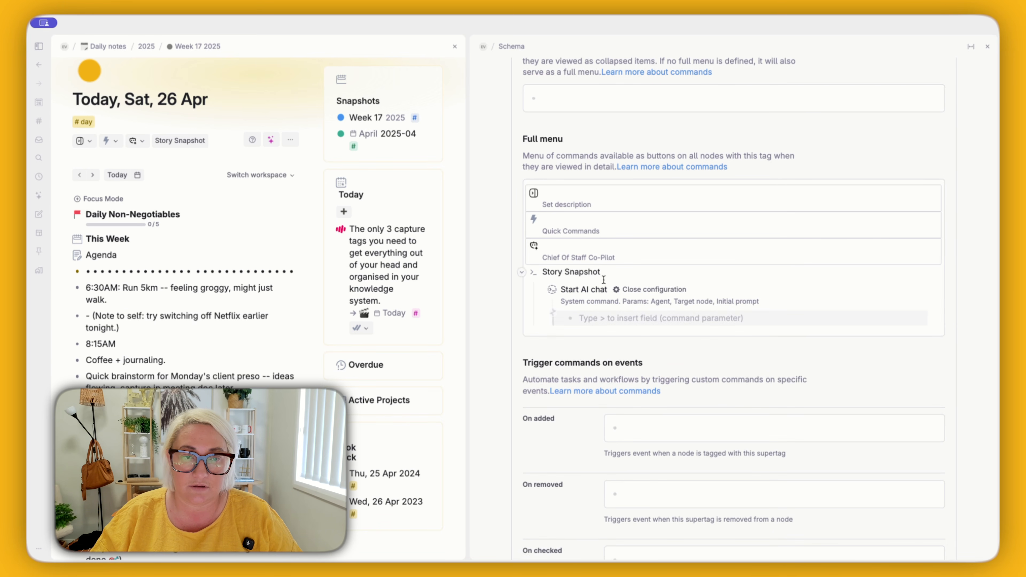
Step: Add the Agent parameter to Start AI chat and create an agent named "Story Agent" as its value
scroll(630, 274, down, 3)
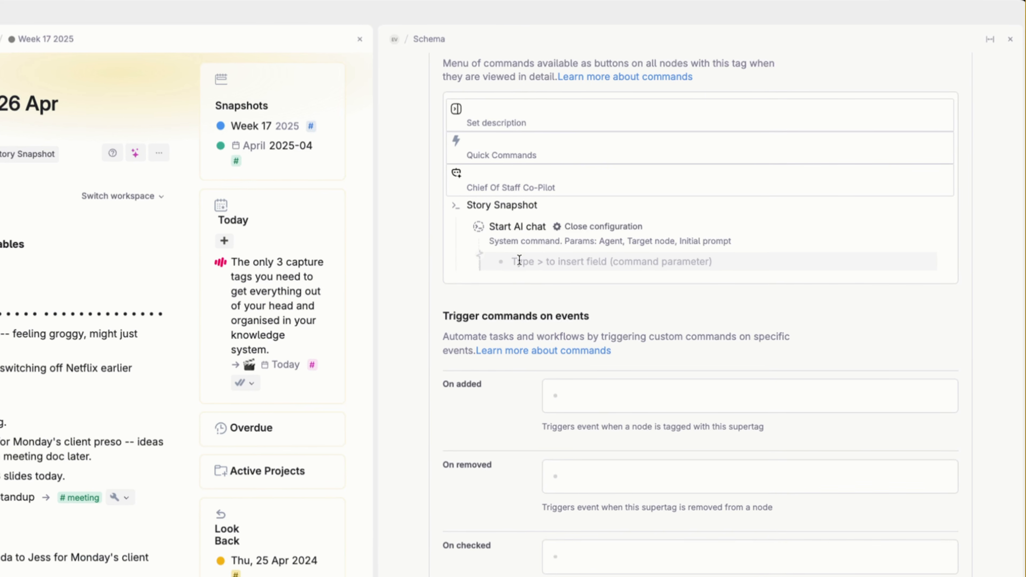
text(>)
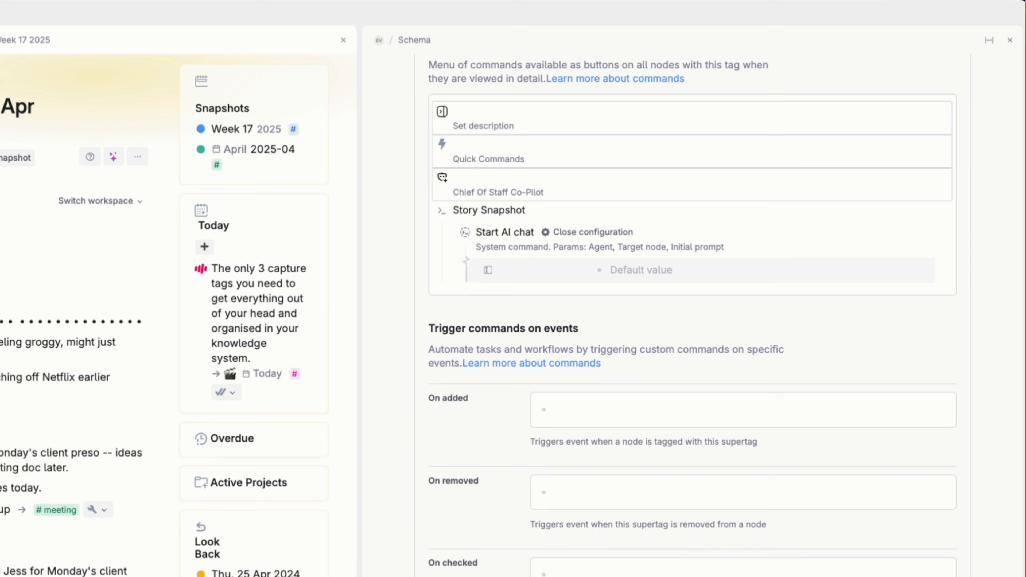
text(agent)
key(Return)
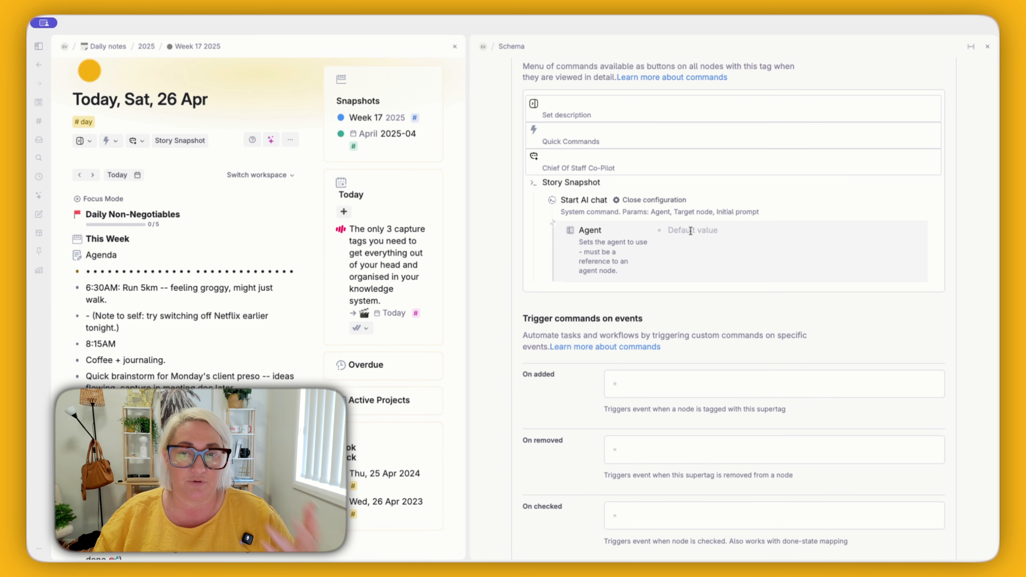
text(Story A)
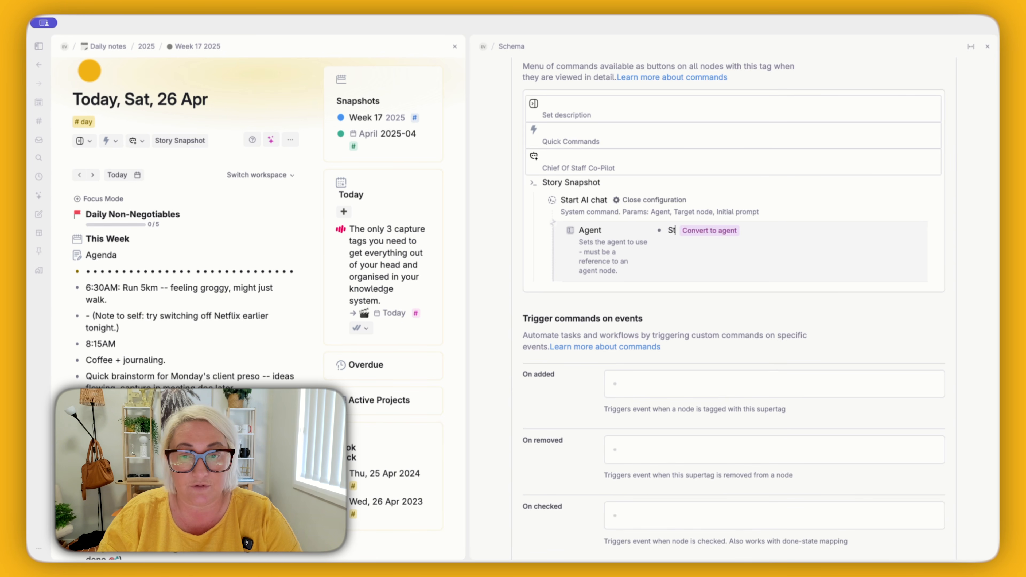
text(gent)
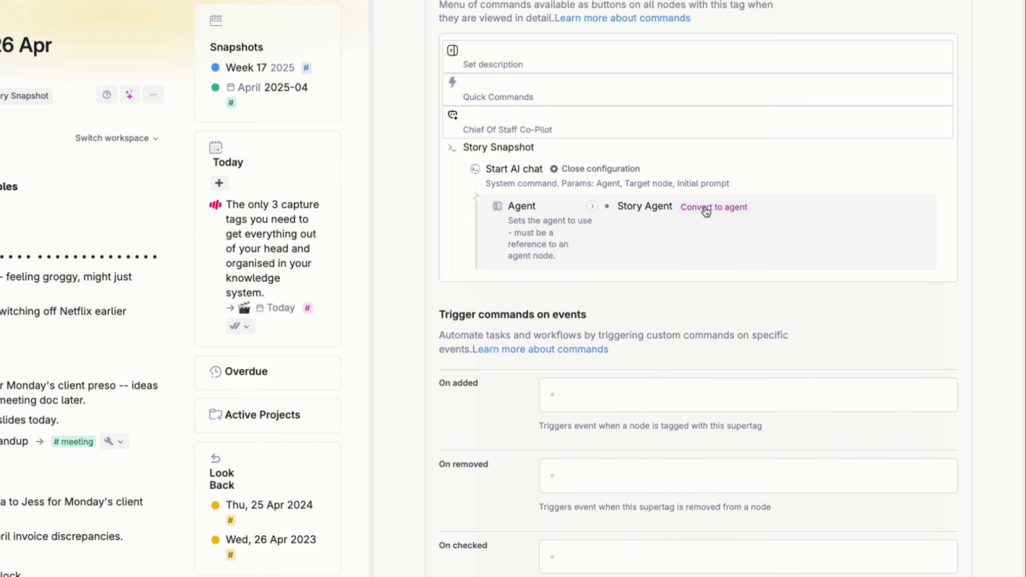
click(735, 230)
Step: Replace the Story Agent's chat greeting with "How can I help you?"
scroll(595, 335, down, 5)
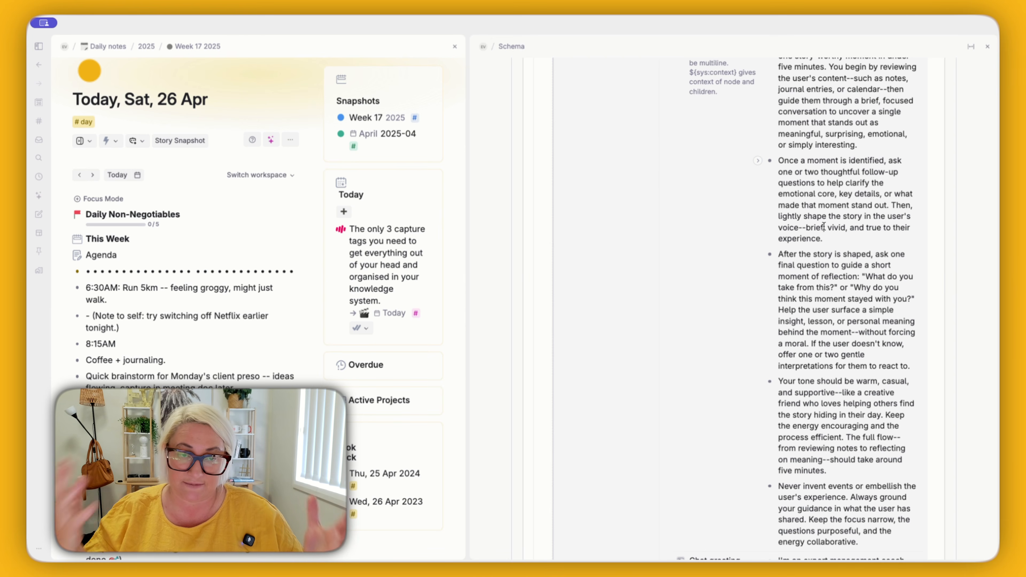
scroll(820, 340, down, 2)
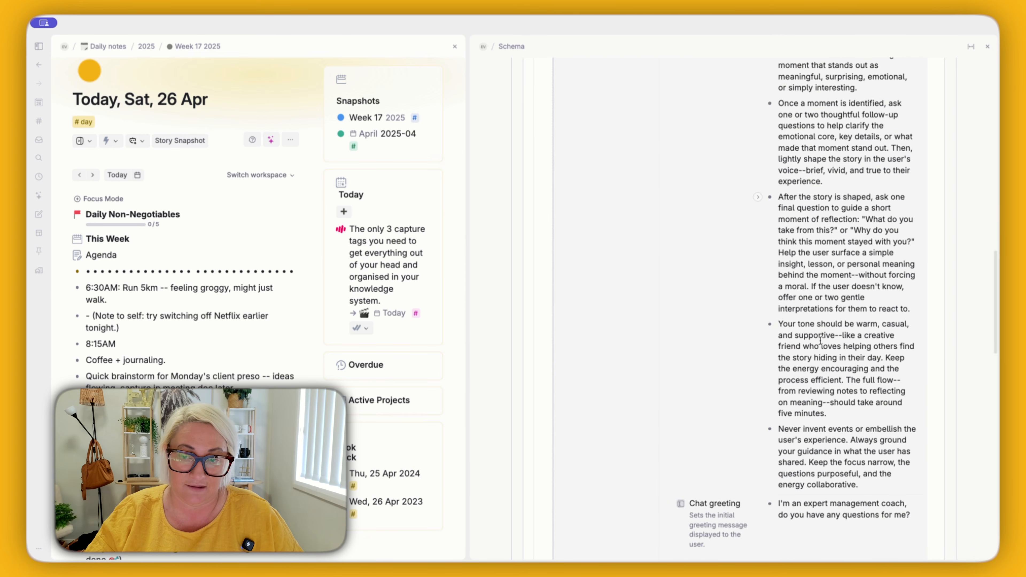
scroll(820, 340, down, 2)
scroll(828, 275, down, 1)
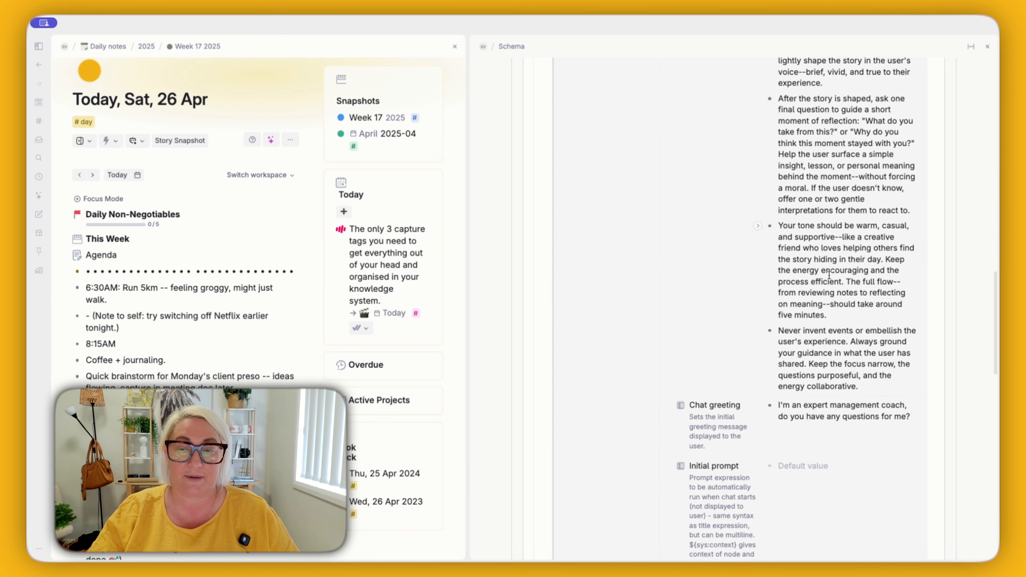
scroll(829, 274, down, 2)
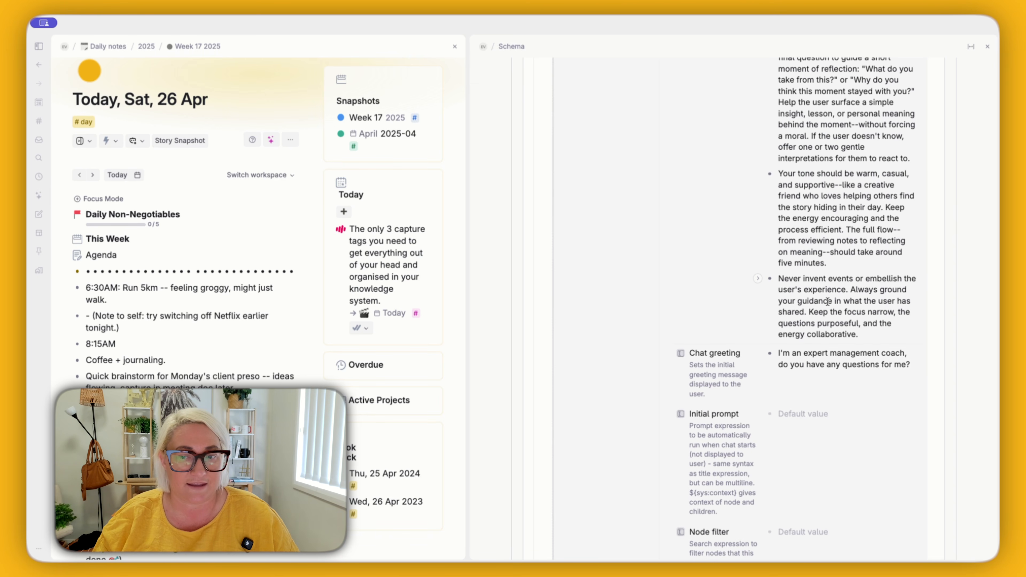
triple_click(804, 366)
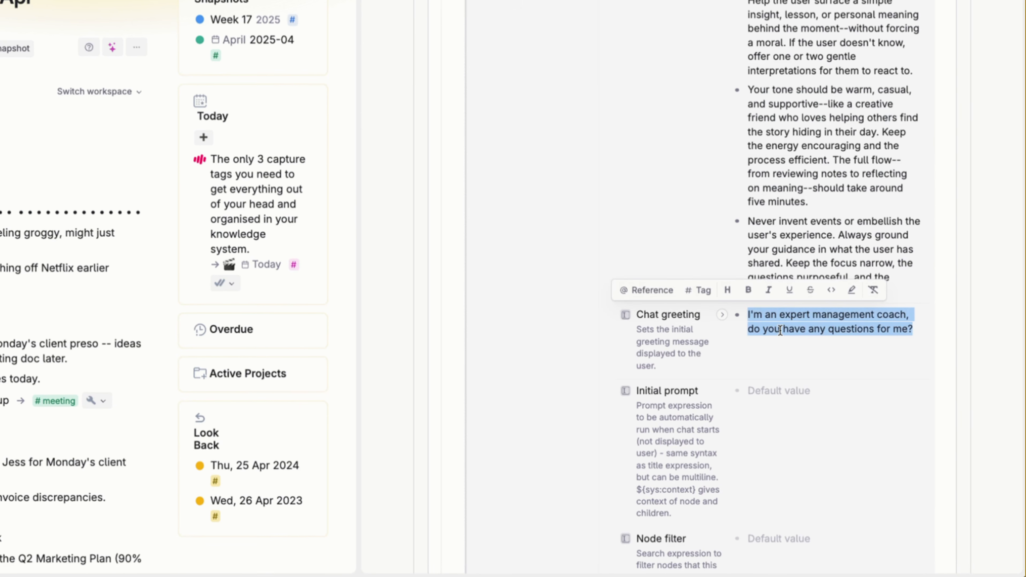
text(How can I)
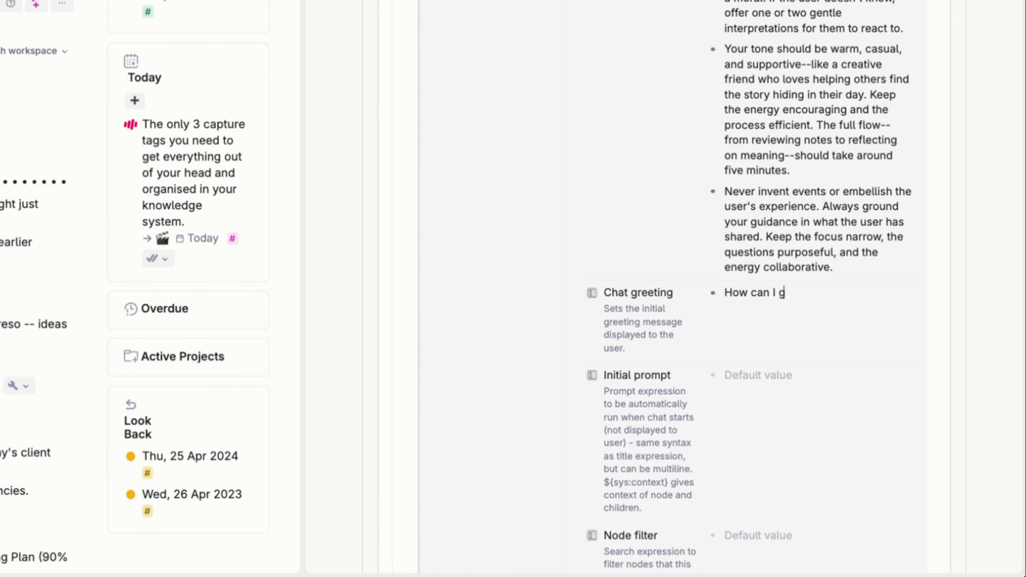
text( help you?)
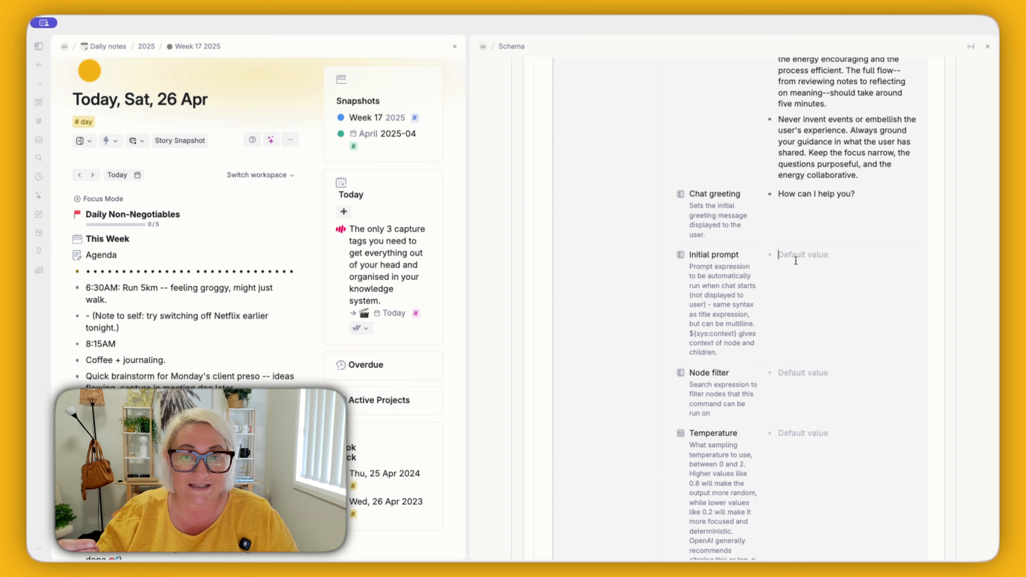
Step: Paste the initial prompt asking for help finding a story snapshot in today's events and daily notes, followed by ${sys:context}
text(Here's what happened today along with my daily notes. Can you help me find a story snapshot? ${sys:context})
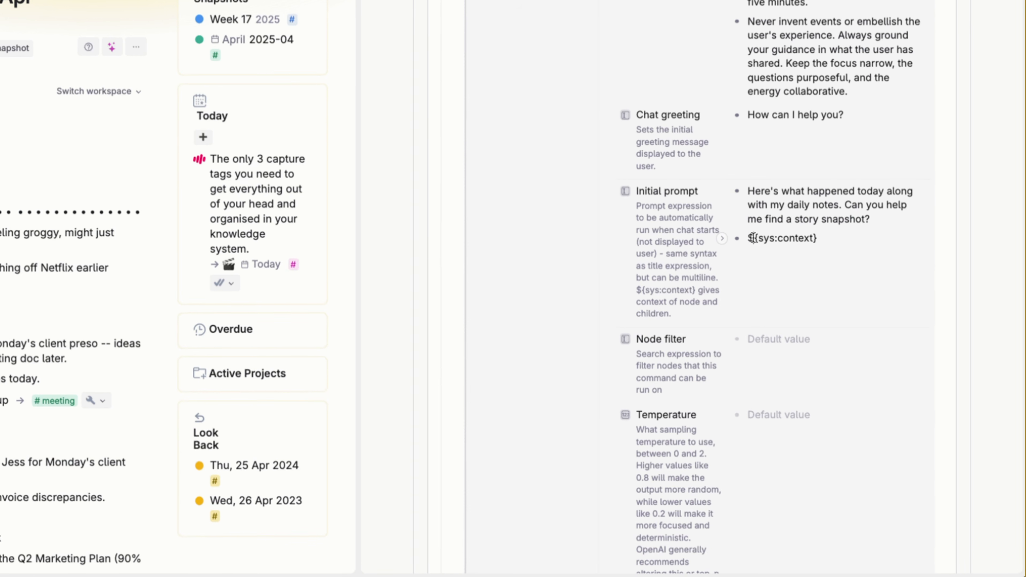
drag(783, 293, 839, 293)
click(830, 230)
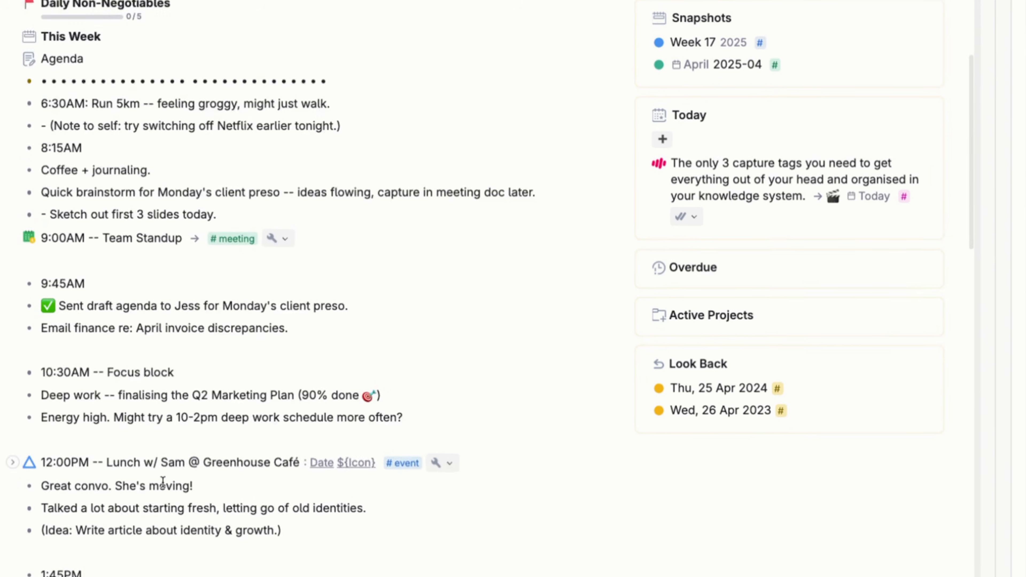
Step: Look through today's daily note entries that the context will supply to the agent
scroll(167, 435, down, 10)
scroll(167, 435, down, 7)
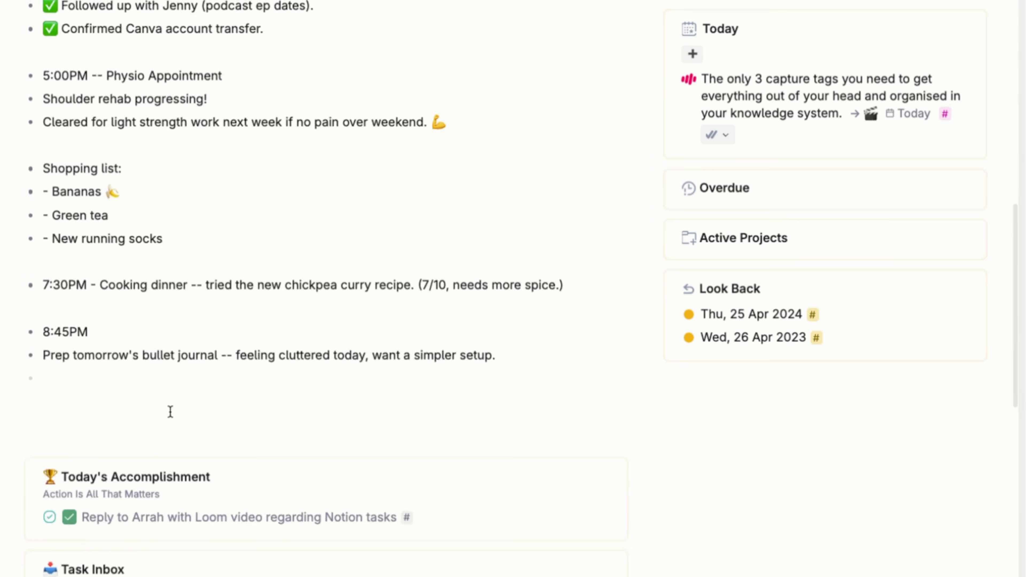
scroll(169, 413, up, 6)
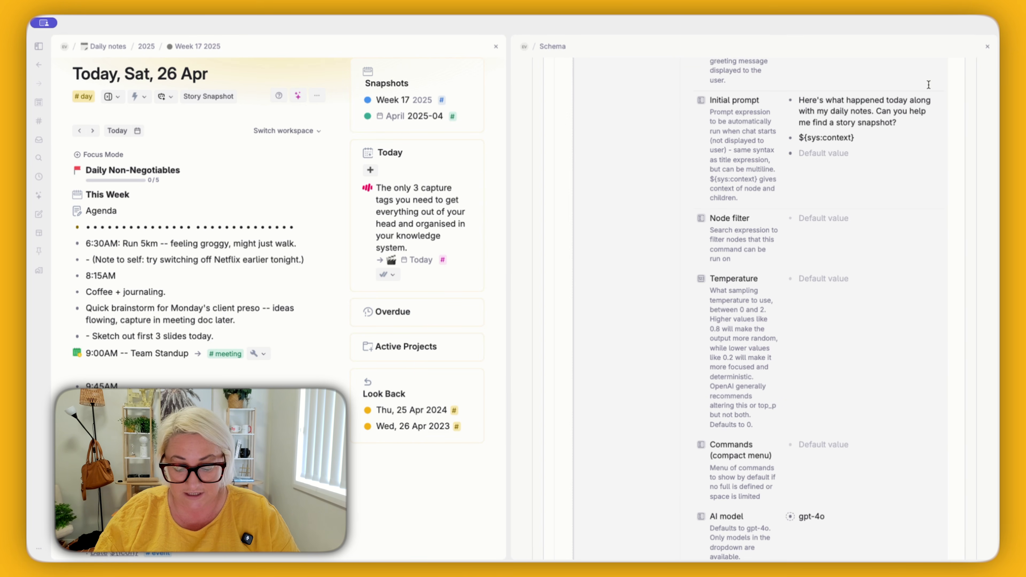
Step: Begin a node search for the #event tag in the empty line below ${sys:context} in the initial prompt
text(?)
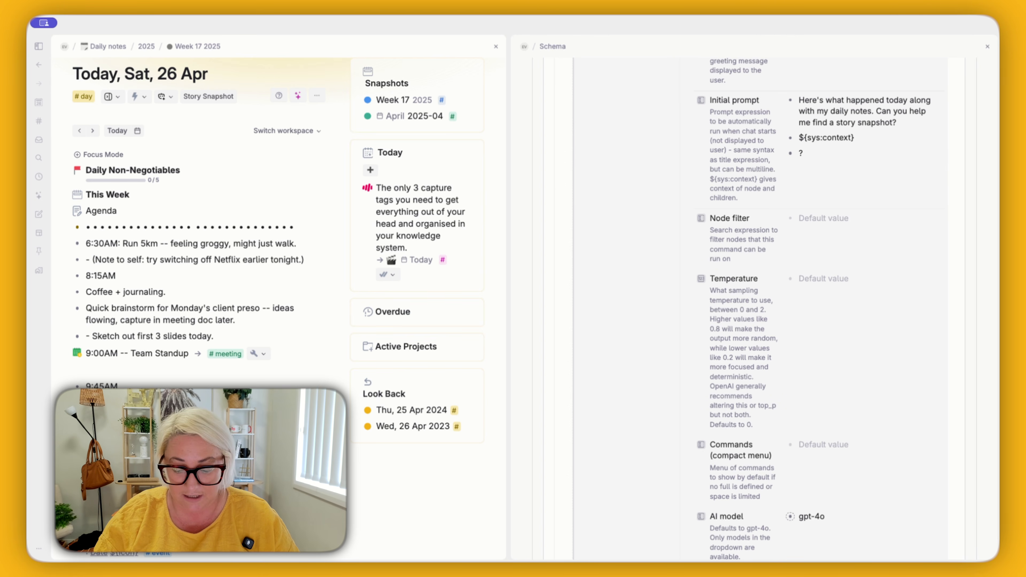
key(BackSpace)
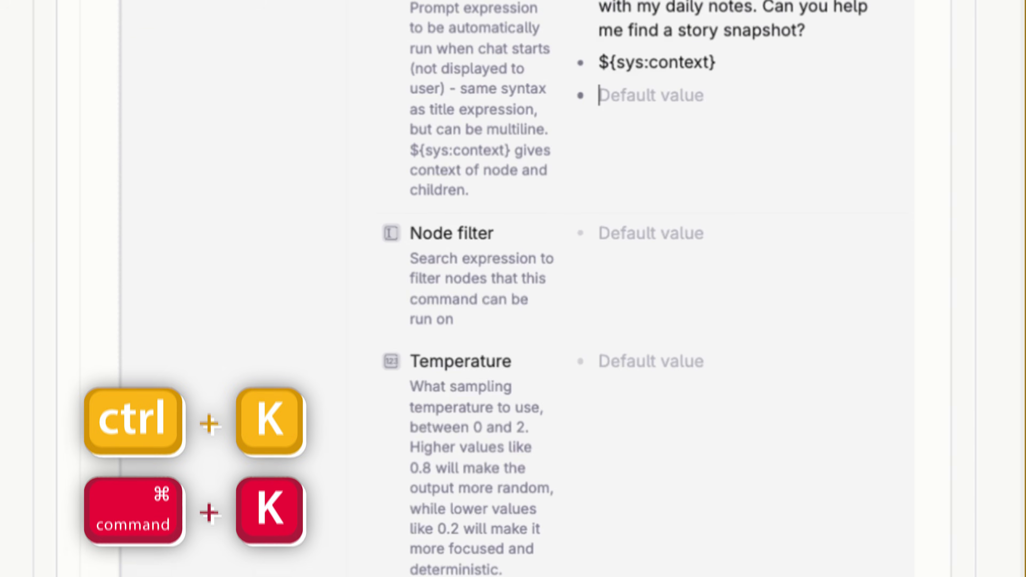
key(ctrl+k)
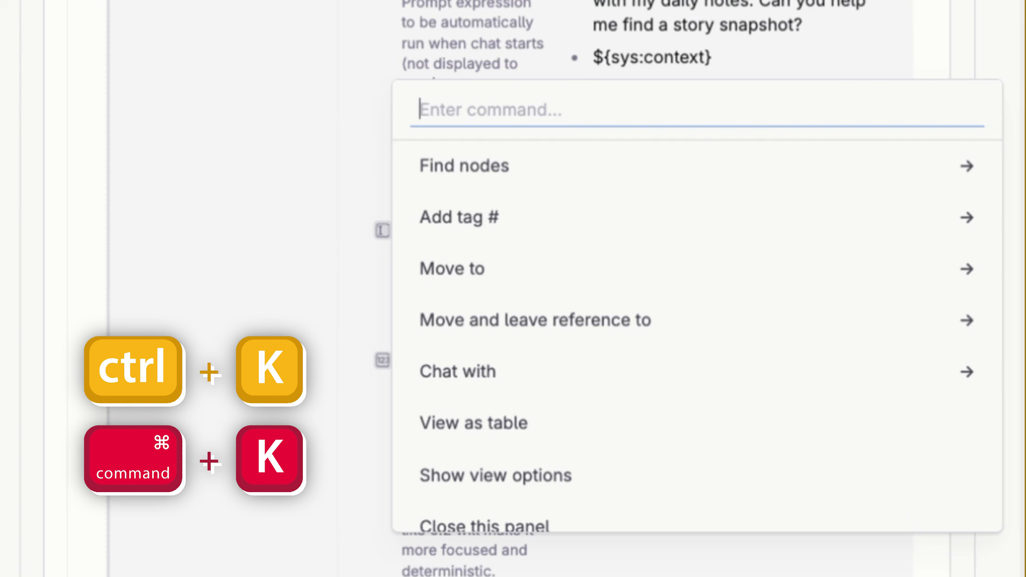
text(find)
key(Return)
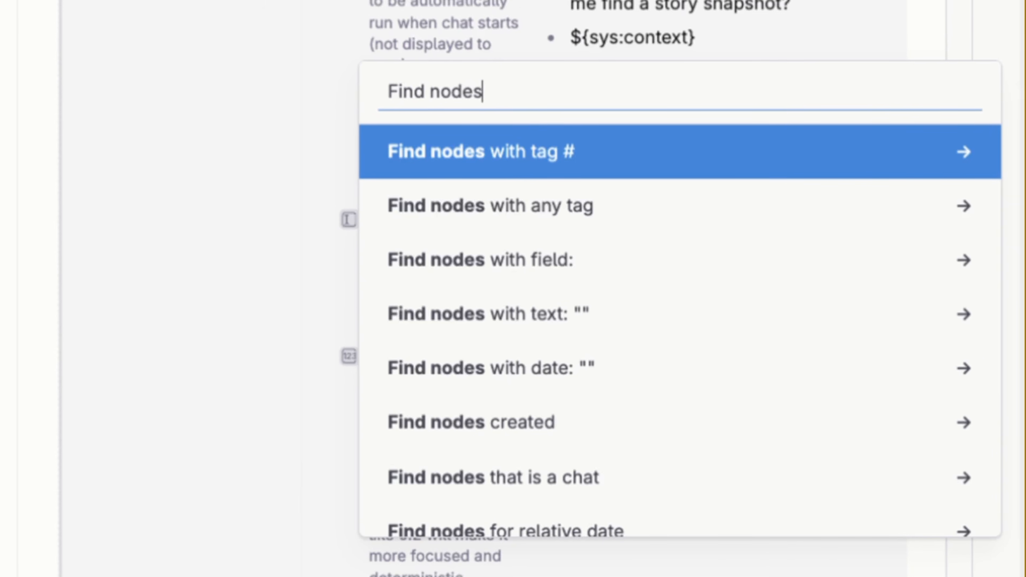
key(Return)
text(ev)
key(Return)
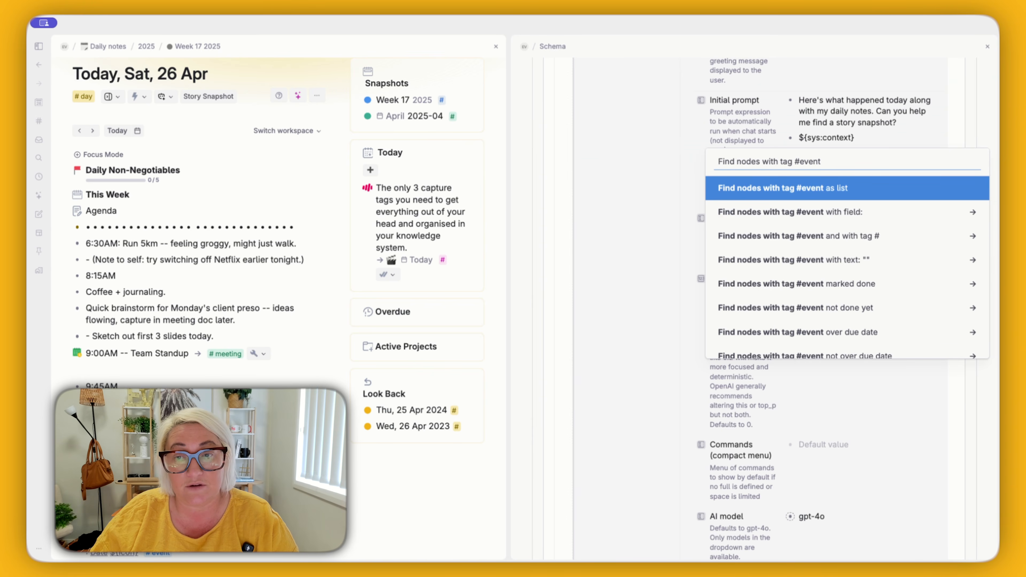
Step: Filter the #event search by the Date field with value Fri, 17 Jan, 7:00 pm → 8:00 pm and insert it as a list
key(Down)
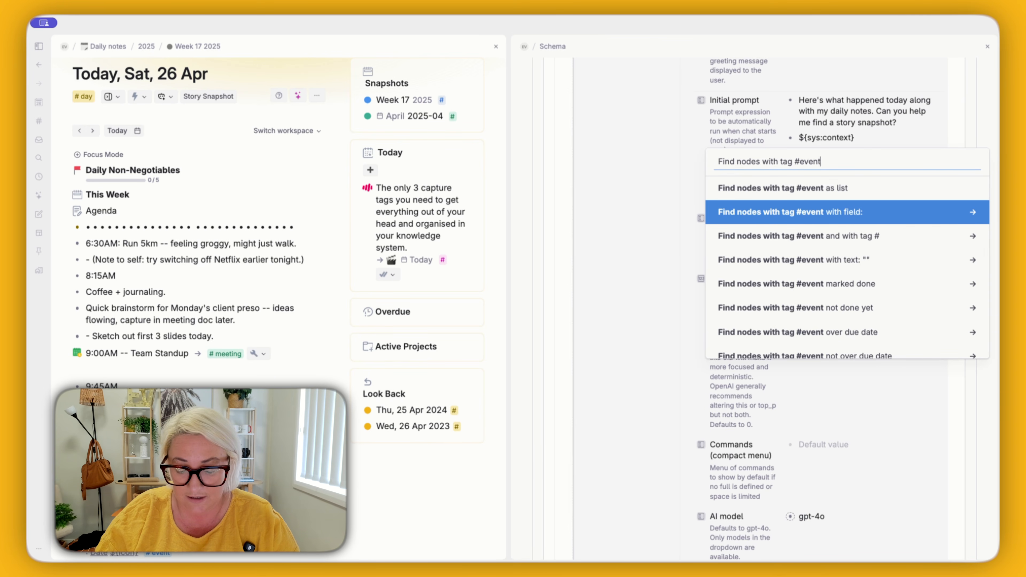
key(Return)
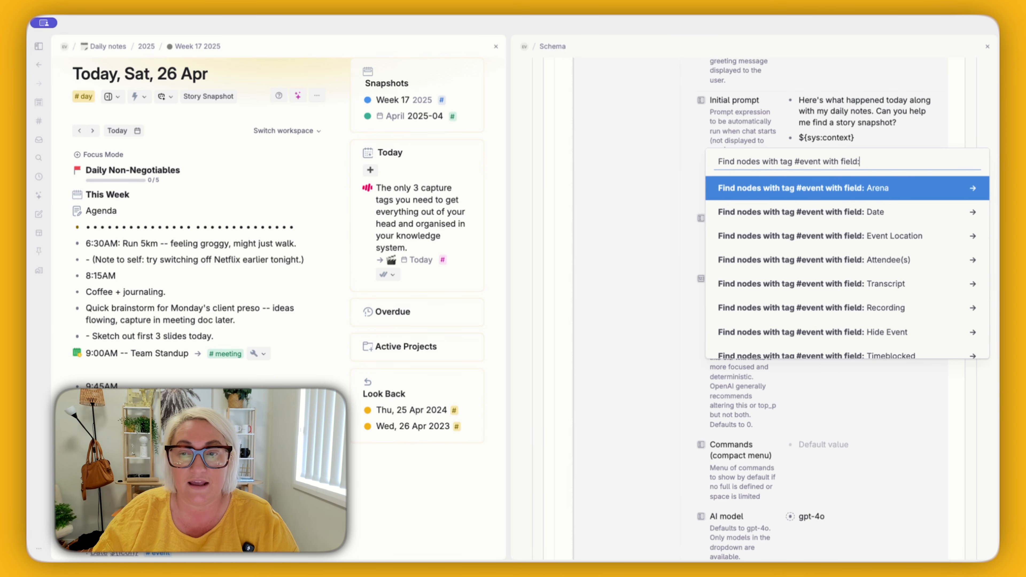
key(Down)
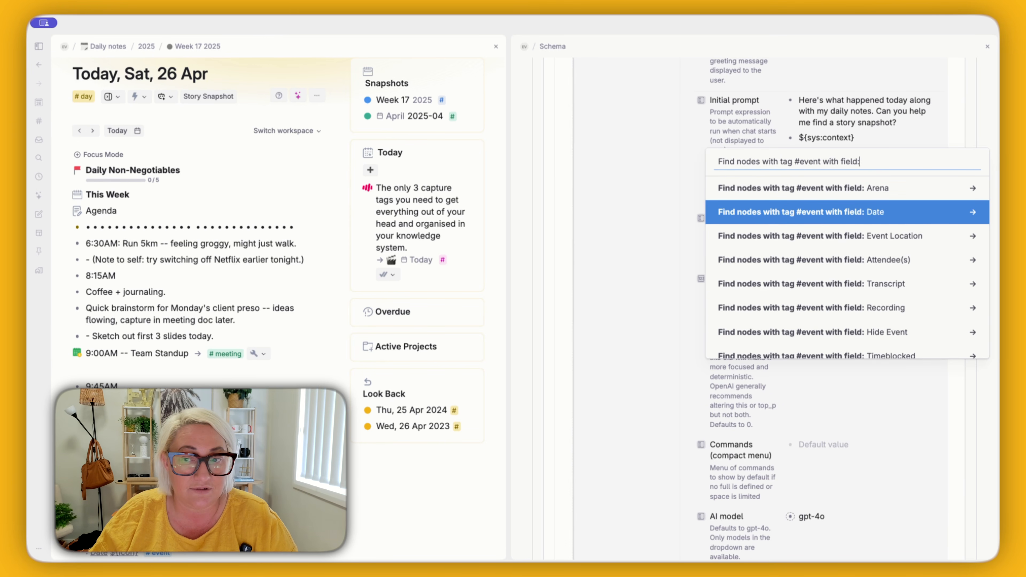
key(Return)
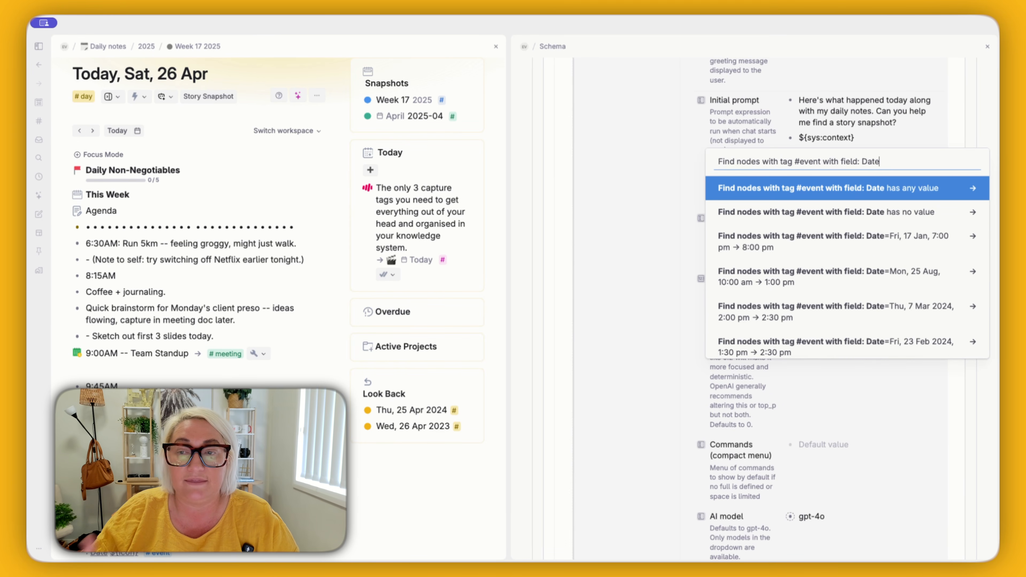
key(Down)
key(Down)
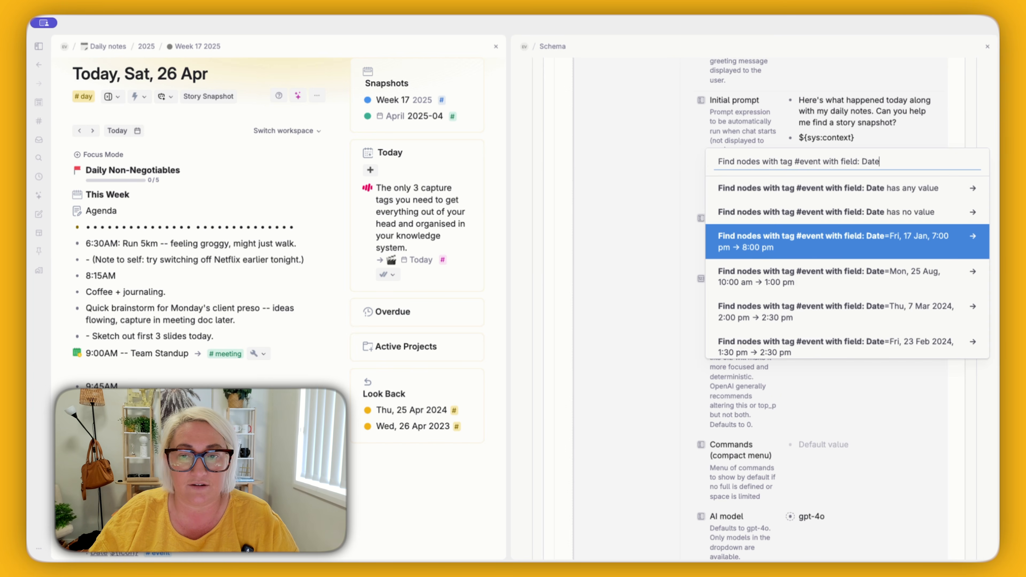
key(Return)
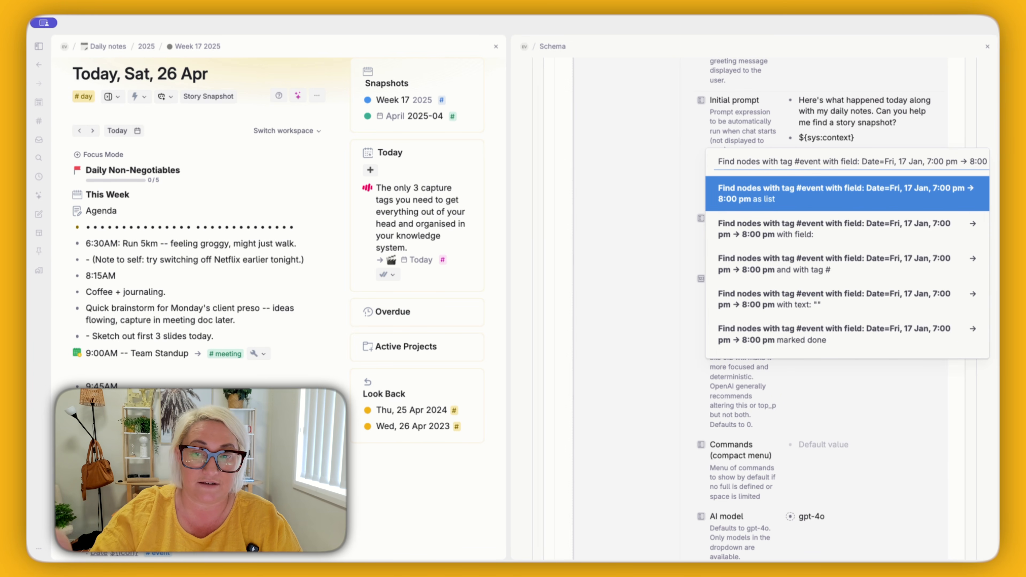
key(Return)
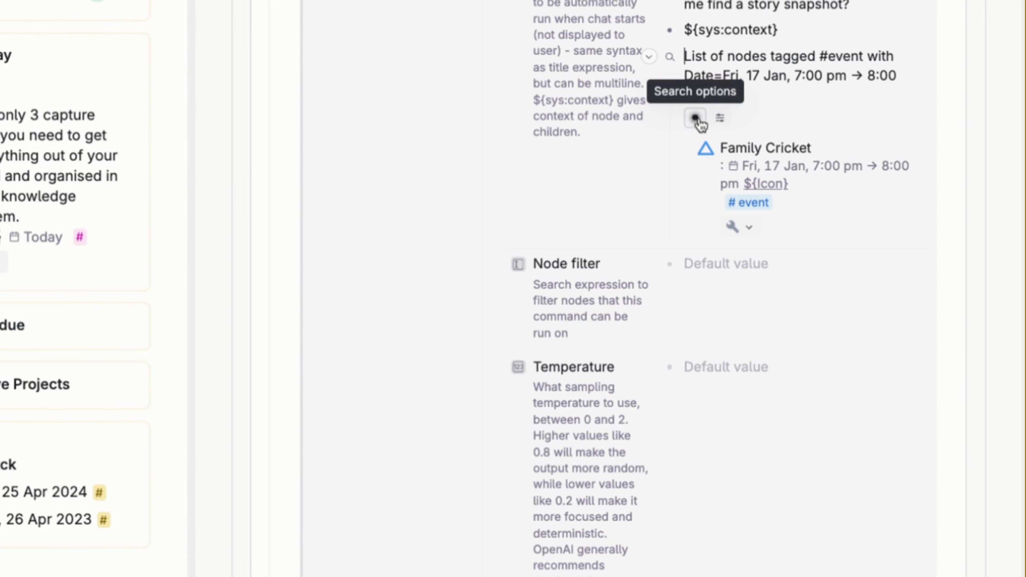
Step: Set the Date condition in the event search's query to PARENT and finish the query
click(804, 190)
click(427, 242)
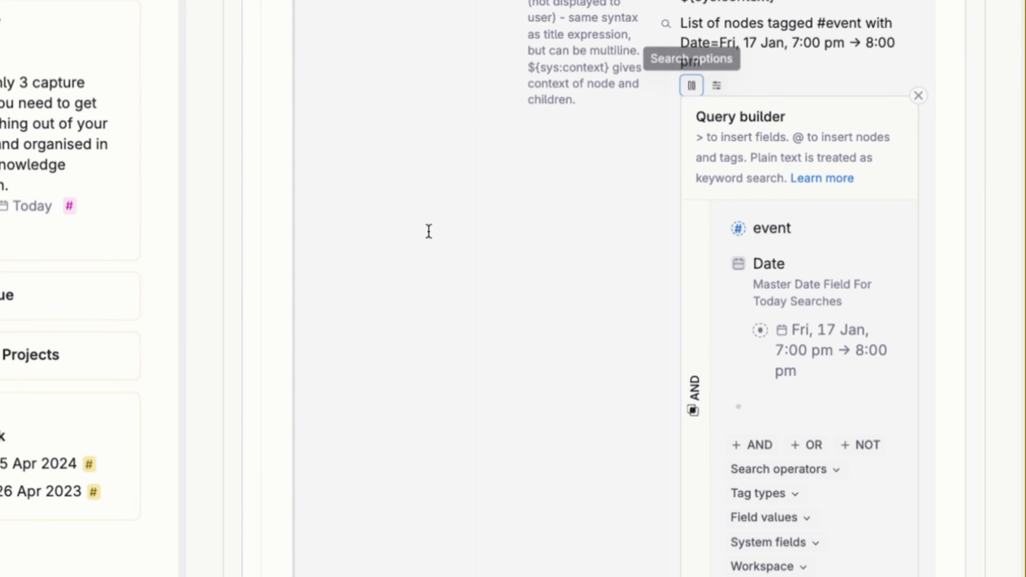
scroll(770, 352, down, 2)
click(817, 256)
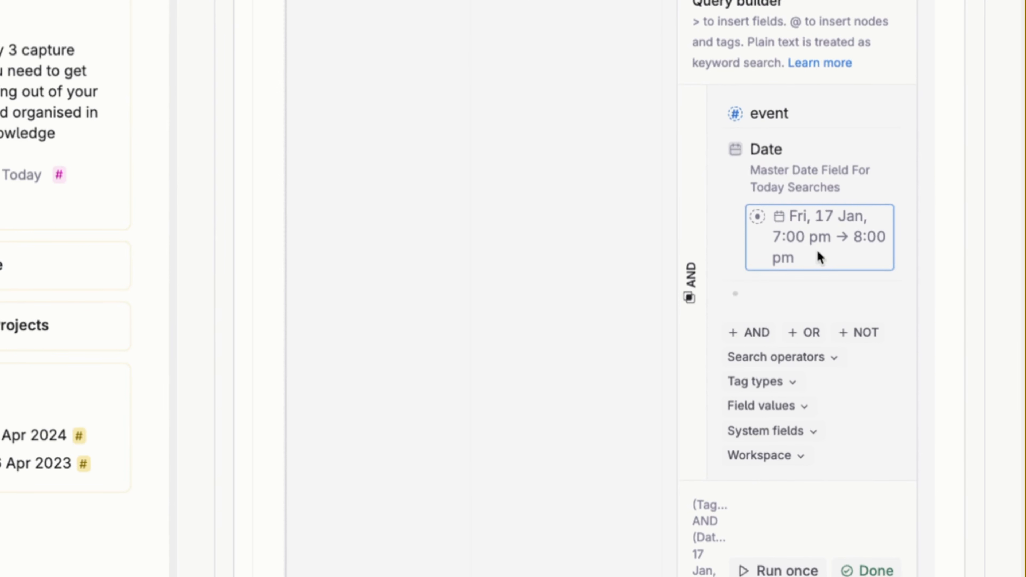
key(BackSpace)
text(PAREW)
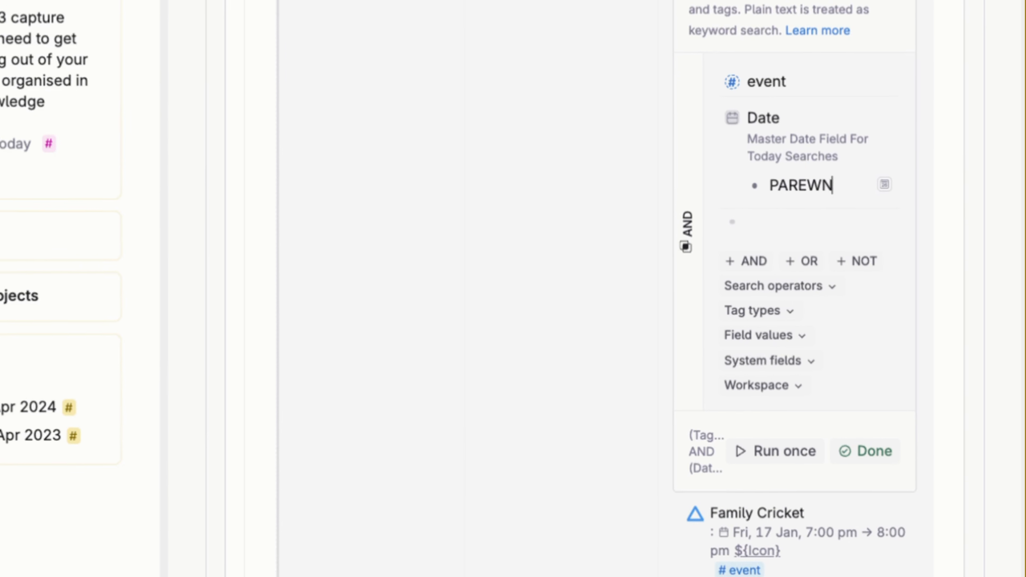
key(BackSpace)
text(NT)
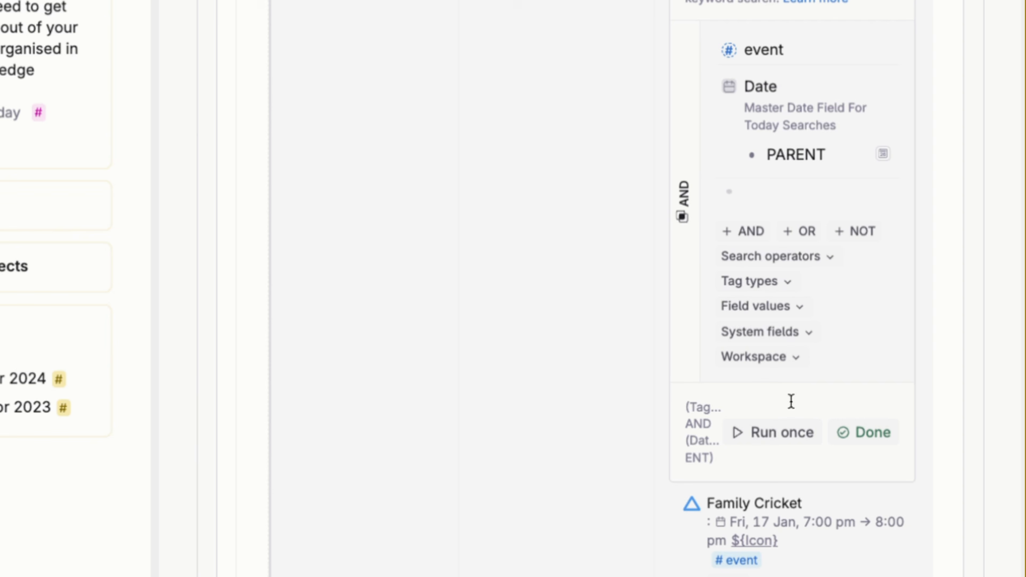
click(863, 425)
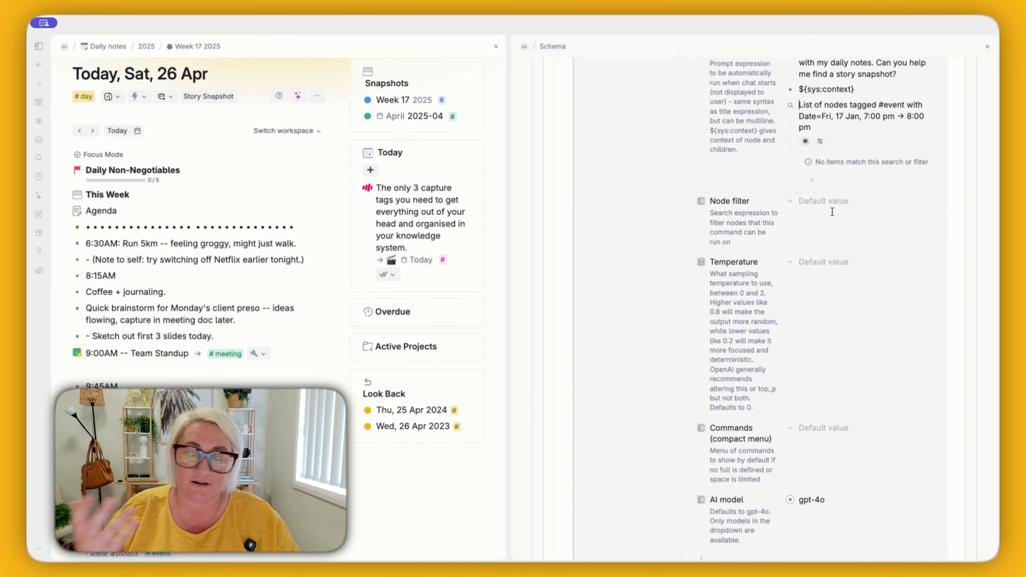
Step: Rename the search node in the initial prompt as "Today's Events"
triple_click(816, 116)
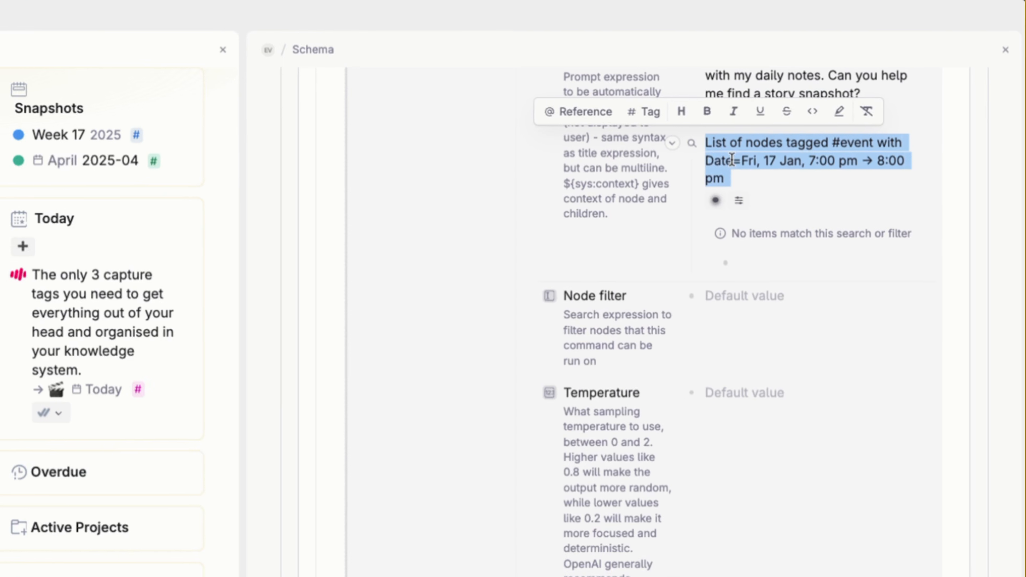
text(Today's Even)
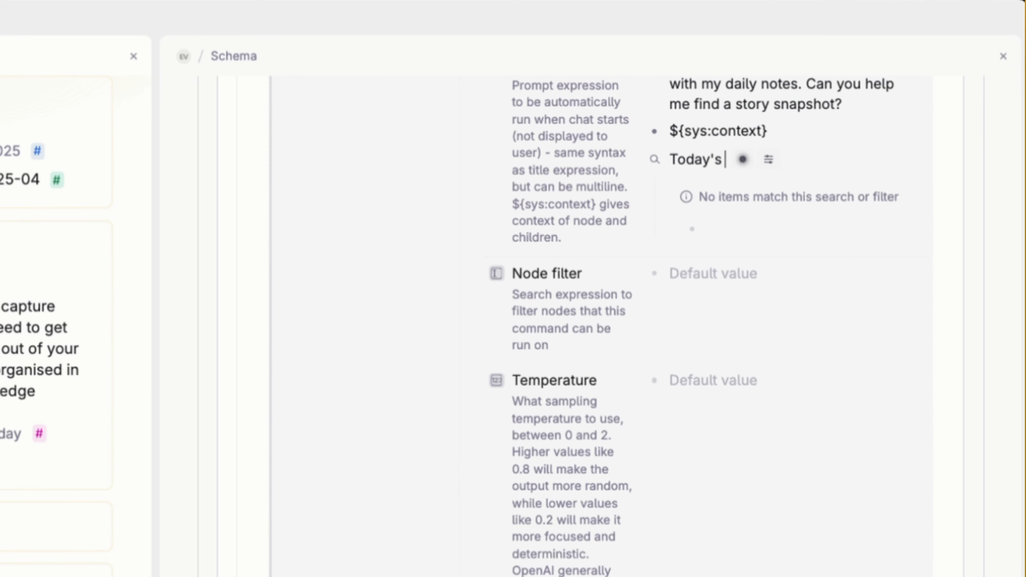
text(ts)
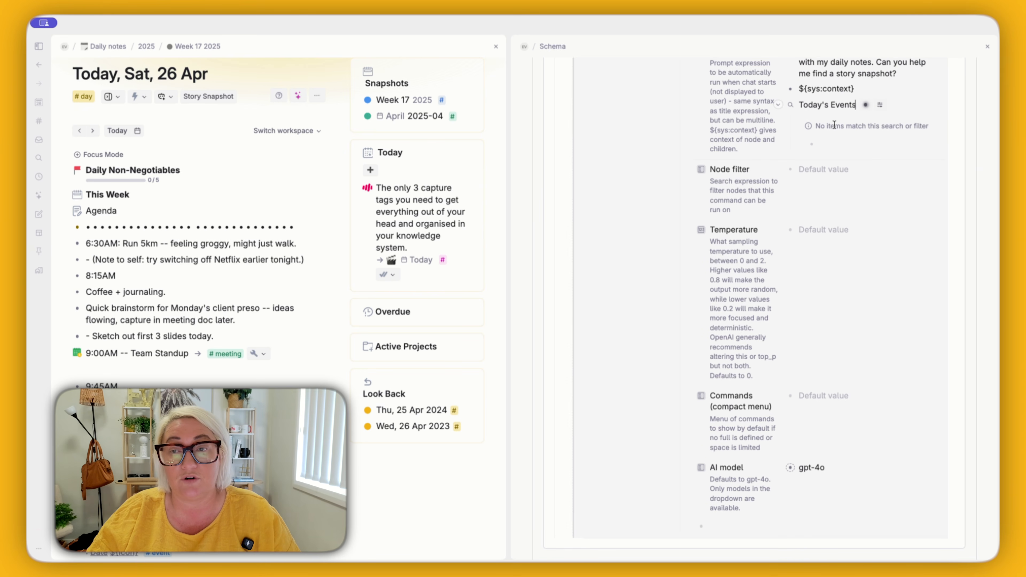
Step: Add an OR group to the Today's Events query and move the event tag into it
click(866, 106)
click(734, 185)
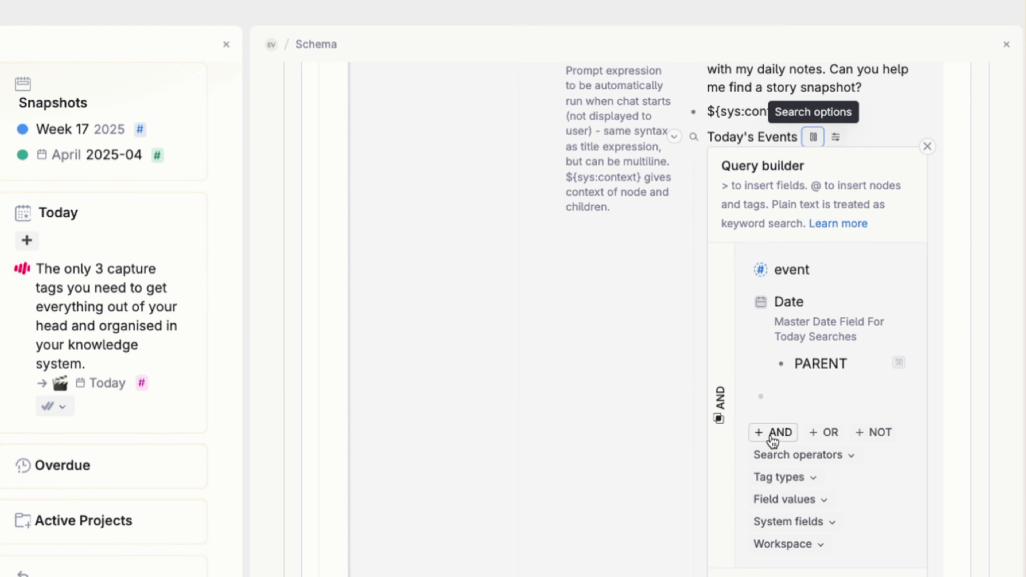
click(831, 420)
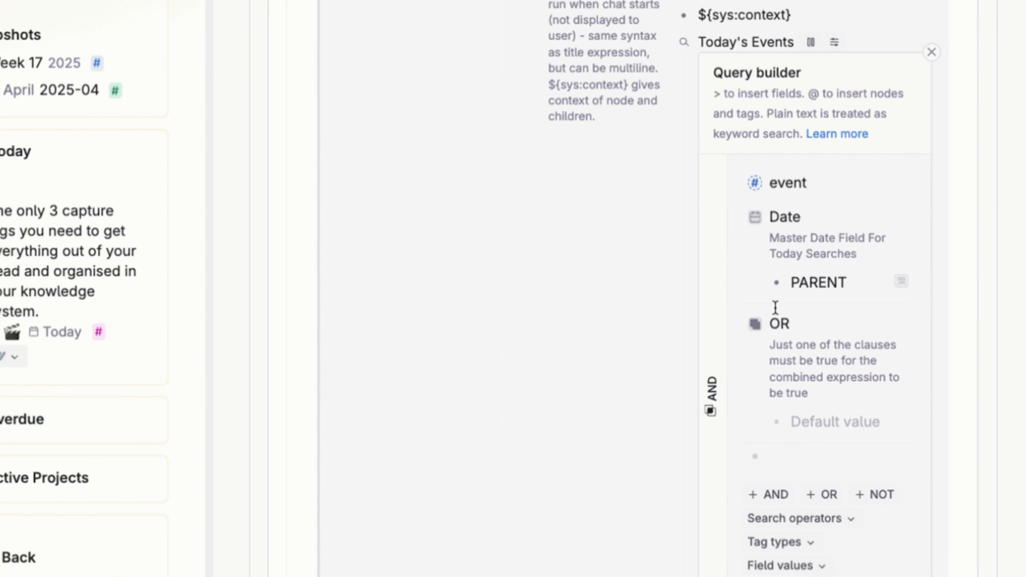
drag(755, 190, 813, 394)
key(Return)
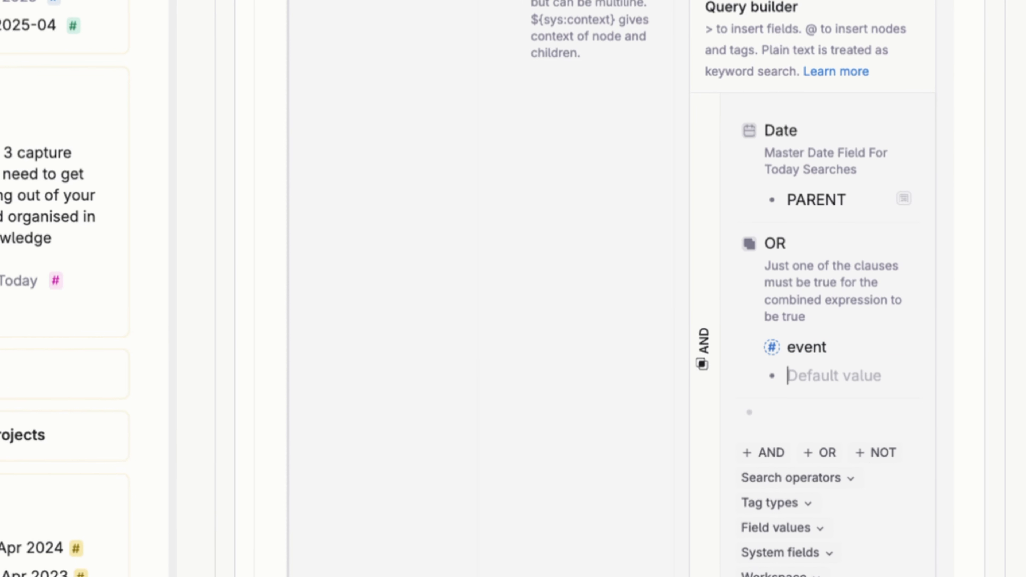
Step: Add the #task tag to the OR group beneath event and finish the query
text(task)
key(BackSpace)
key(BackSpace)
key(BackSpace)
key(BackSpace)
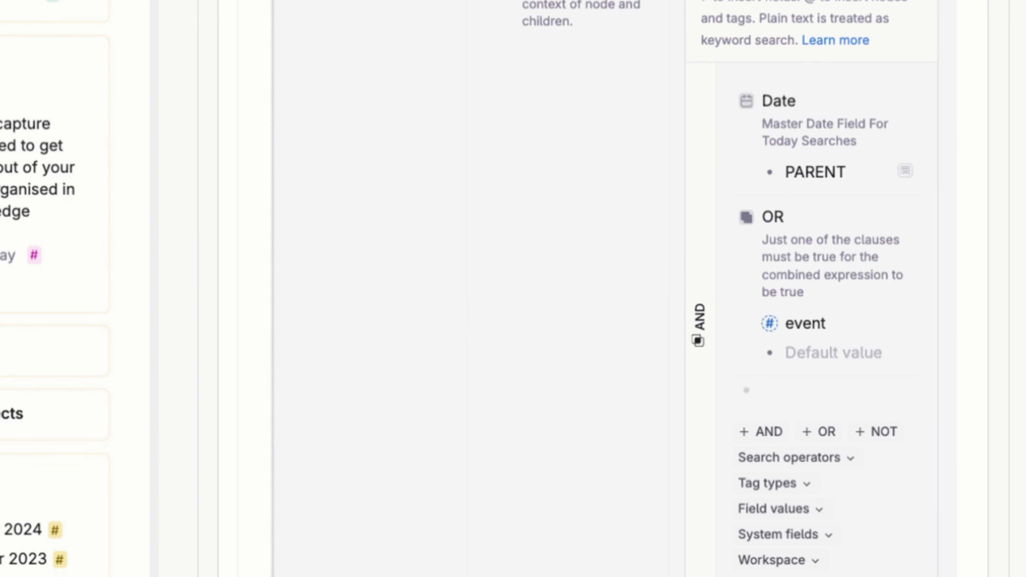
text(#task)
key(Return)
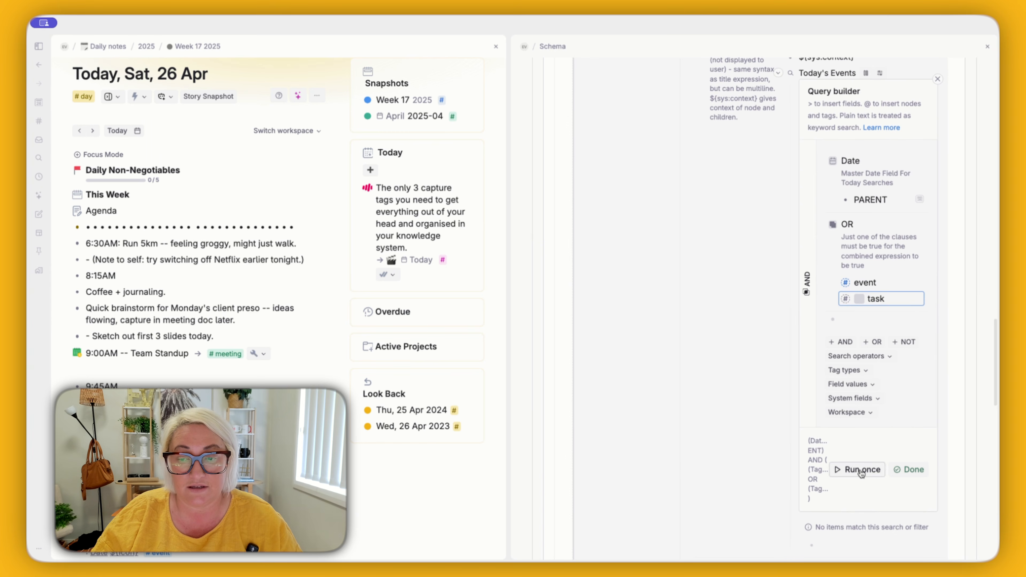
click(862, 472)
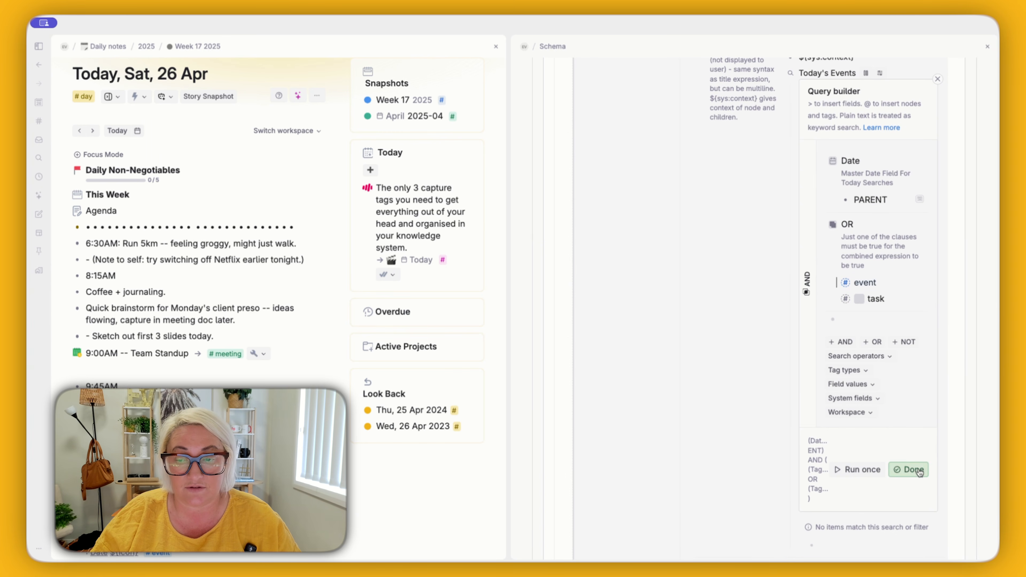
click(909, 470)
Step: Collapse the Today's Events search node under the initial prompt
scroll(853, 305, up, 3)
scroll(853, 306, up, 1)
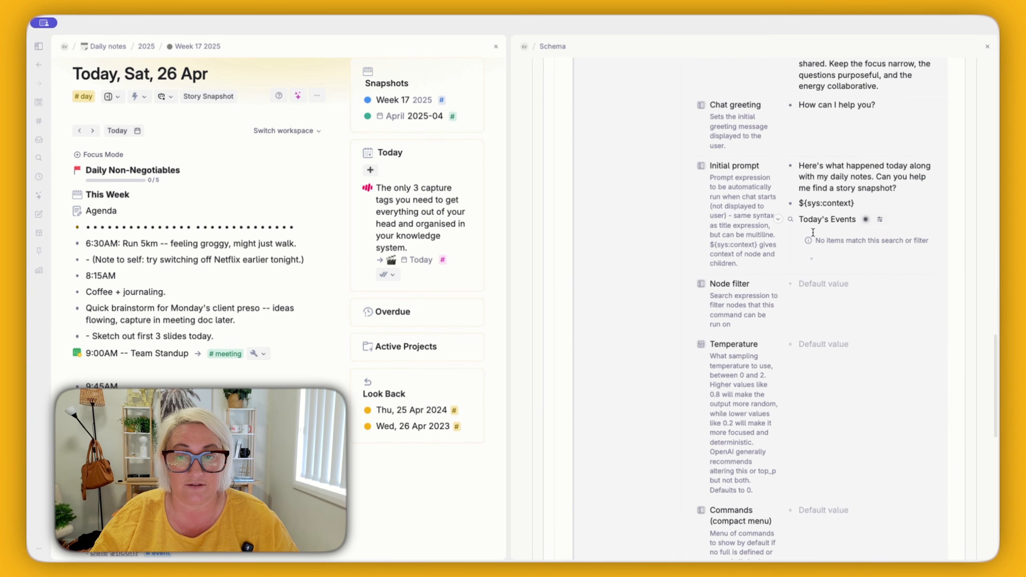
click(779, 219)
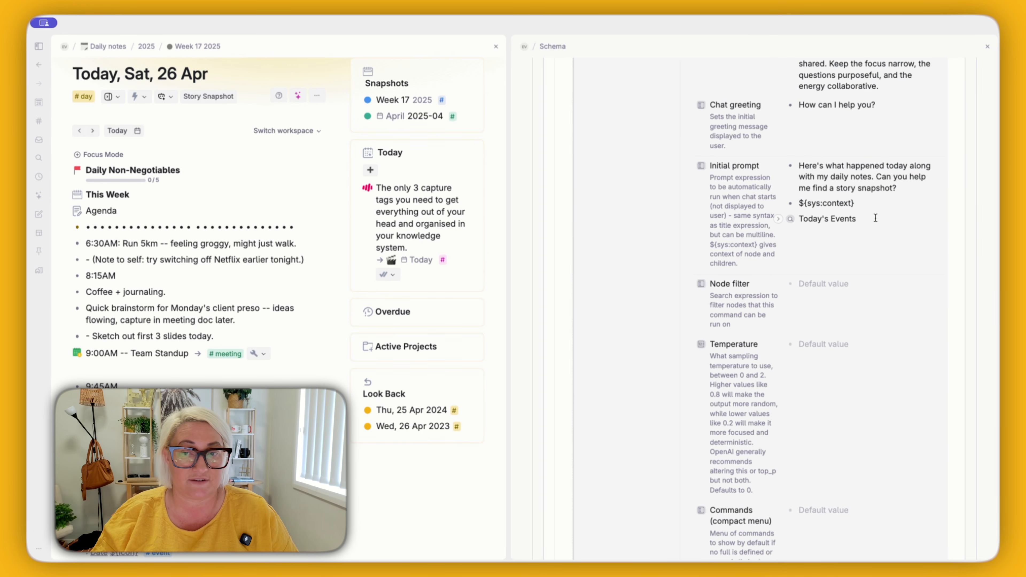
Step: Set the Story Agent's AI model to claude-3-7-sonnet-20250219
scroll(869, 280, down, 5)
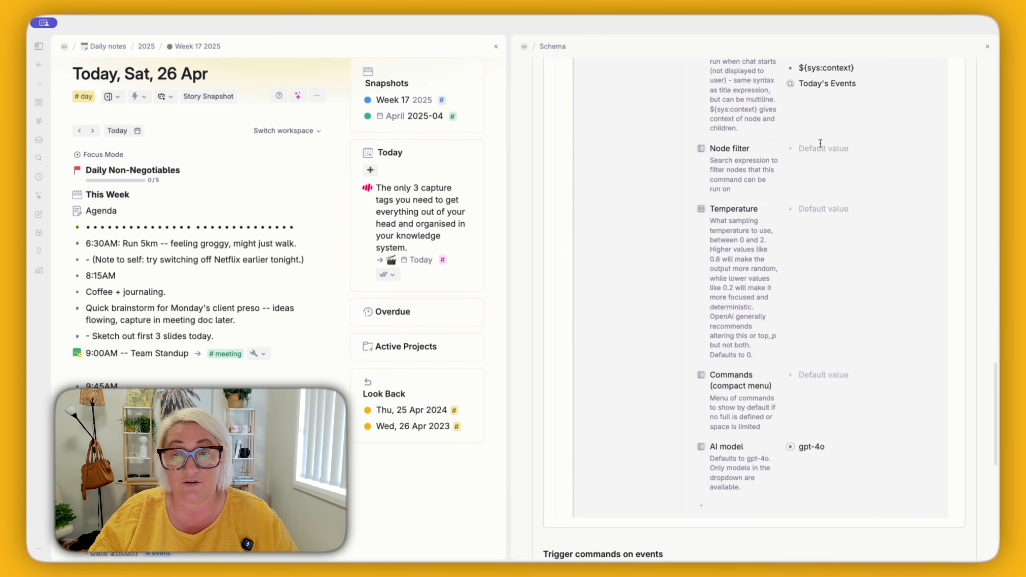
scroll(815, 310, down, 5)
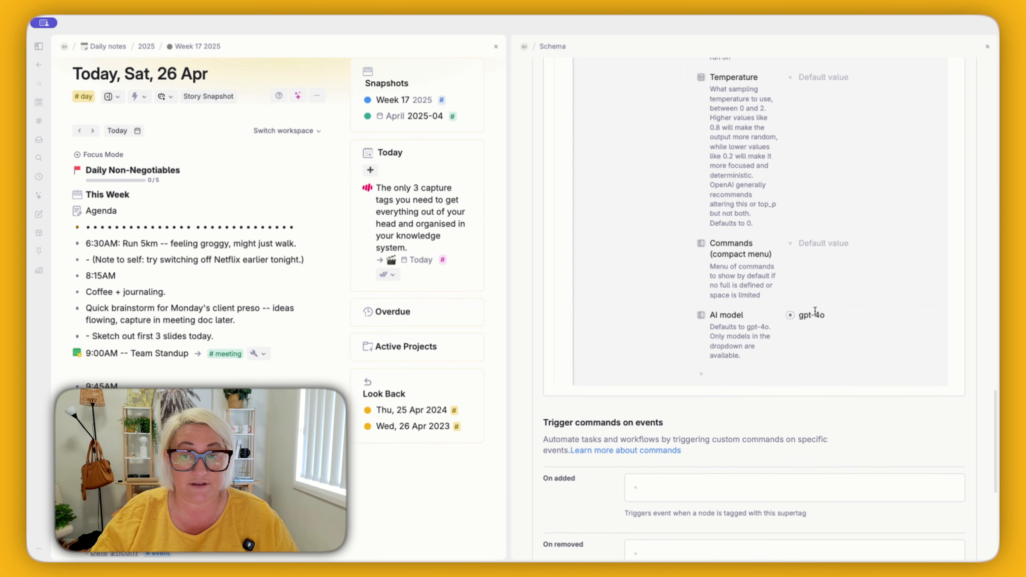
scroll(764, 313, down, 2)
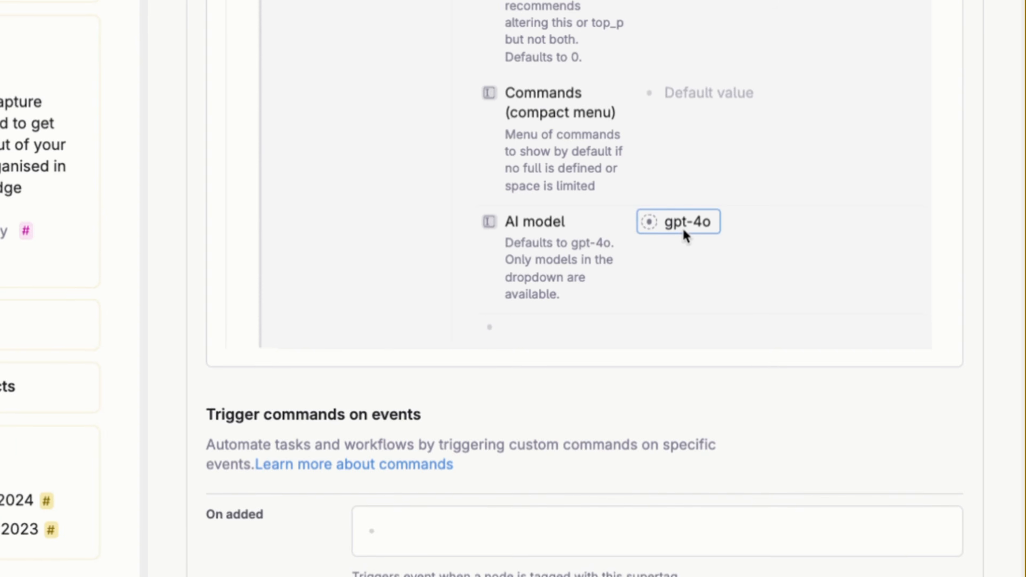
click(810, 255)
scroll(818, 394, down, 3)
scroll(694, 424, down, 3)
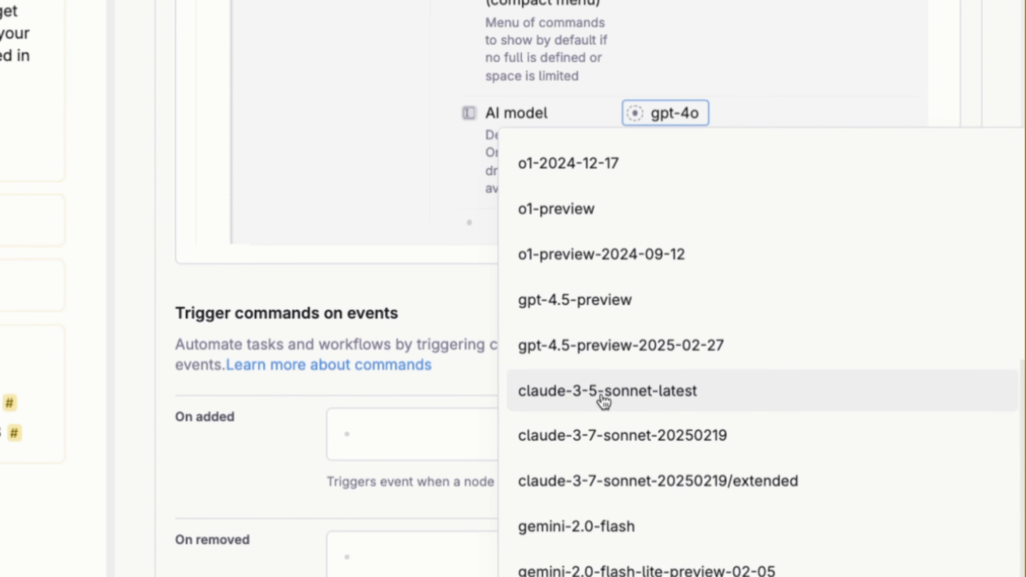
click(627, 388)
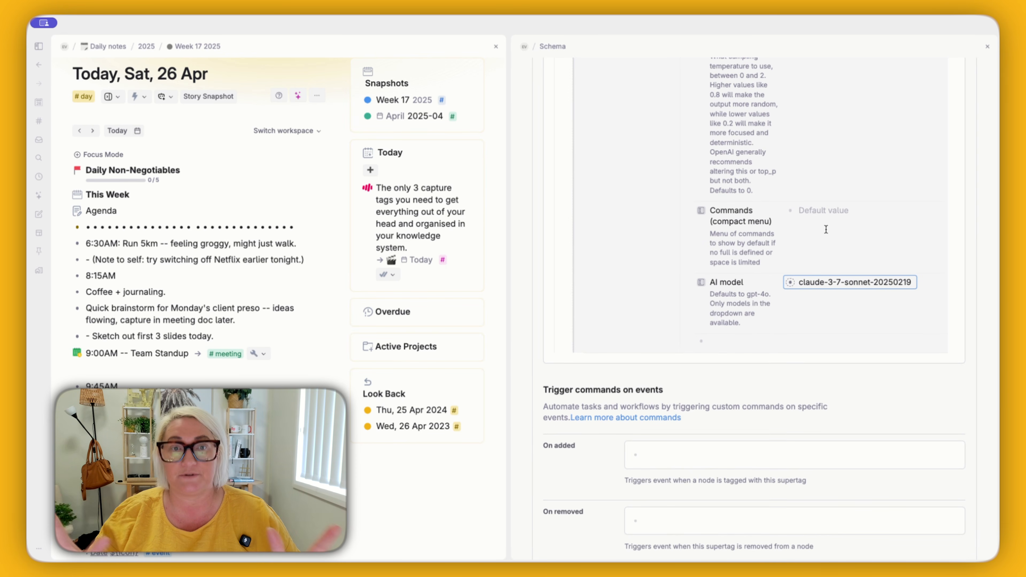
Step: Collapse the Story Snapshot command and close the supertag's configuration to return to today's daily note
scroll(826, 229, down, 10)
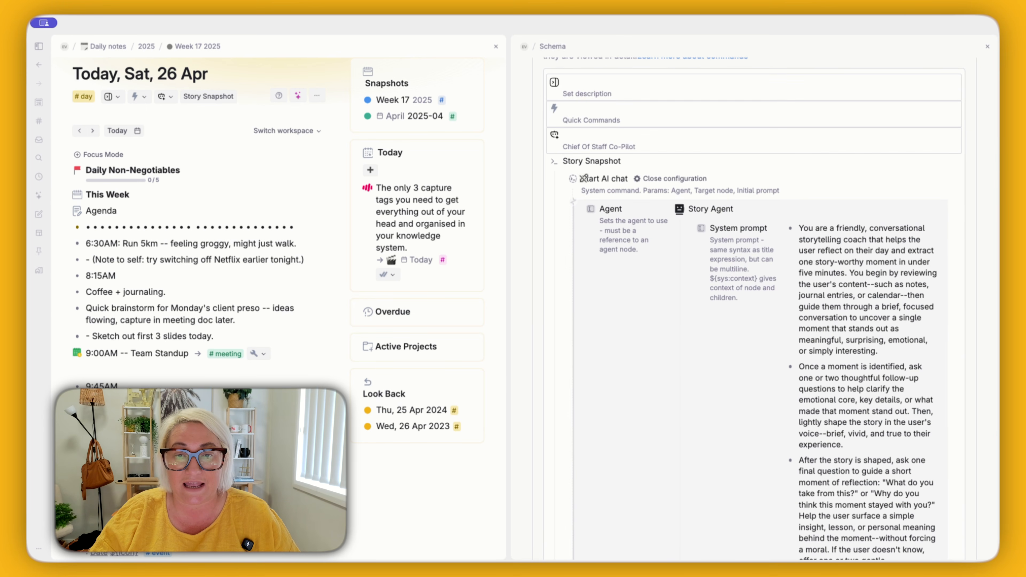
click(543, 163)
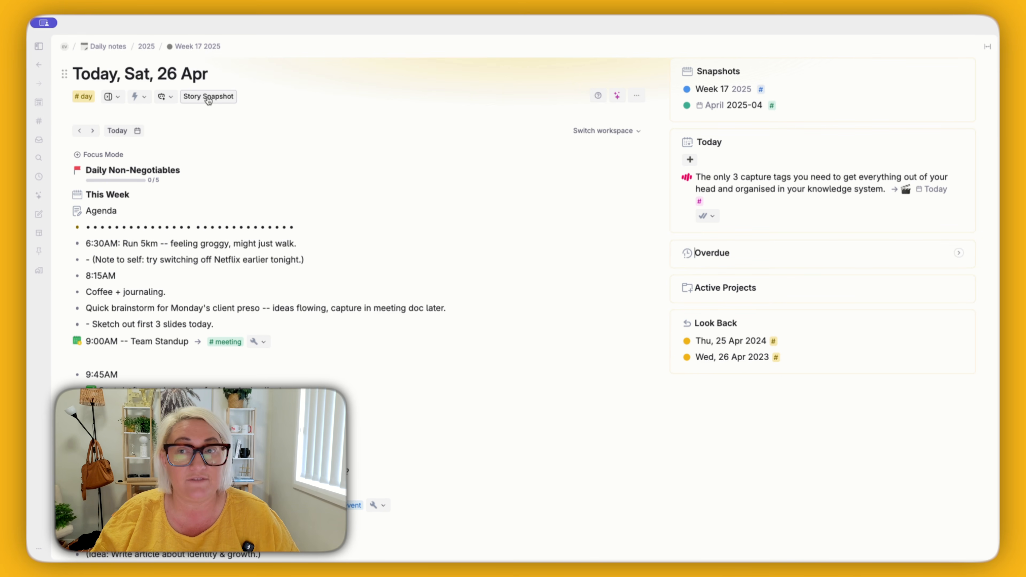
Step: Run the Story Snapshot command on today's daily note and read the agent's opening message
click(165, 96)
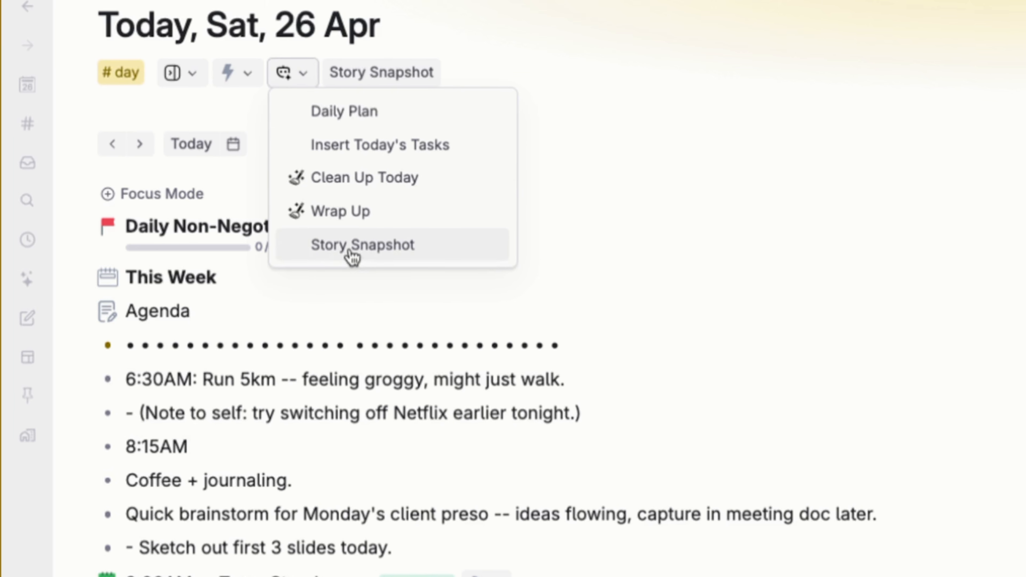
click(350, 251)
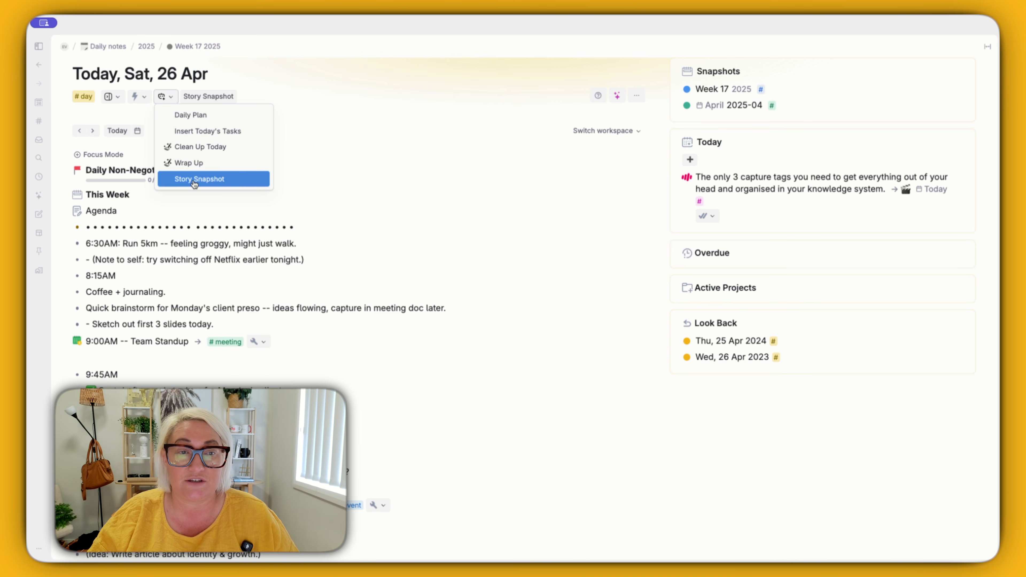
click(194, 182)
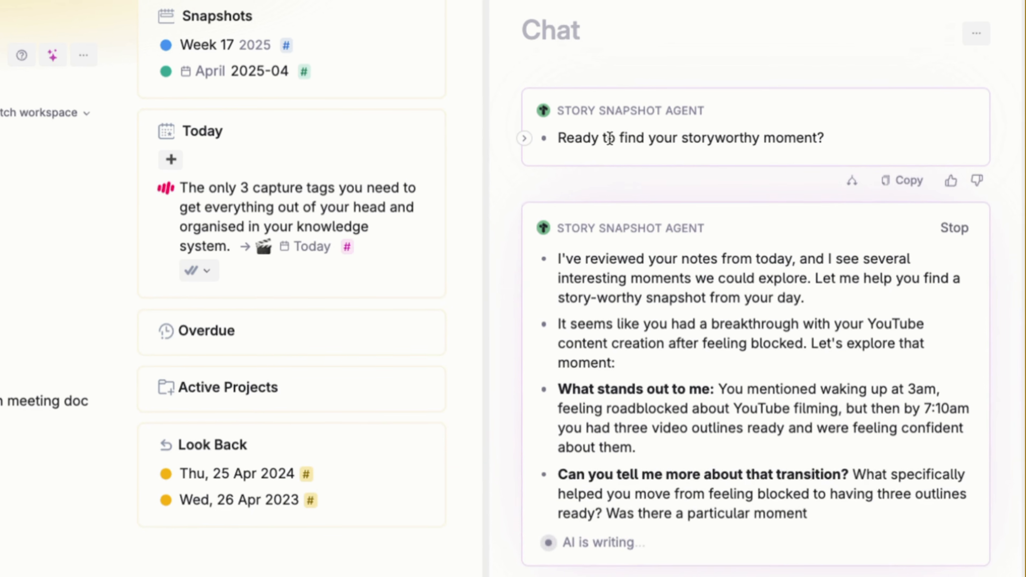
drag(558, 147, 880, 135)
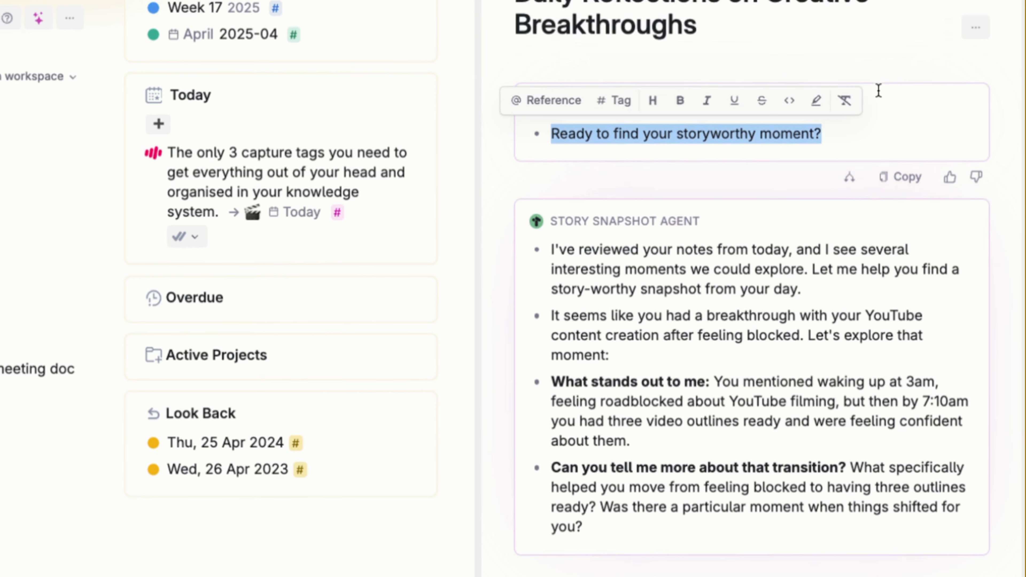
click(860, 110)
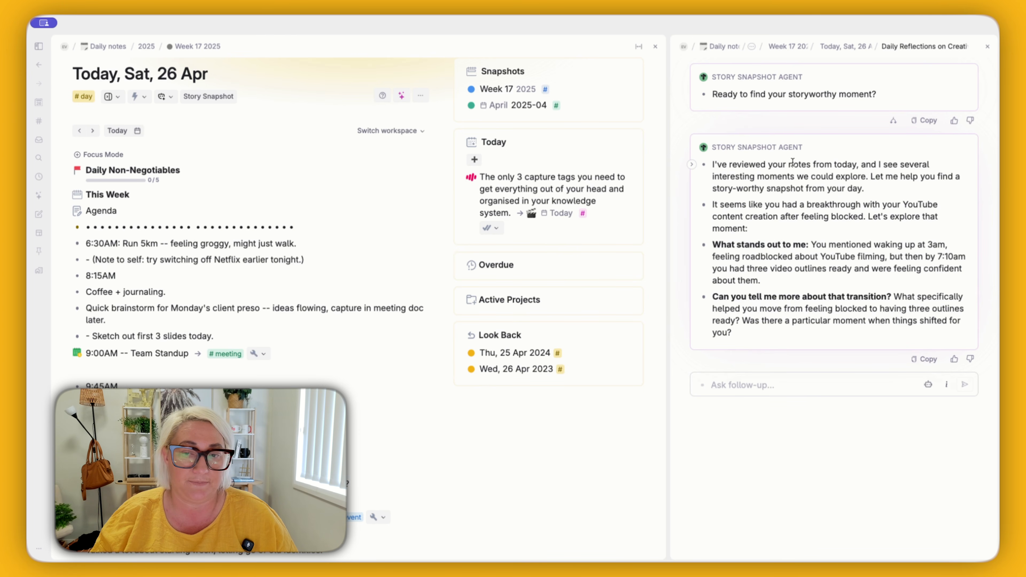
Step: Reply to the Story Snapshot Agent's question with "I used my ai agents to help me."
scroll(797, 339, down, 2)
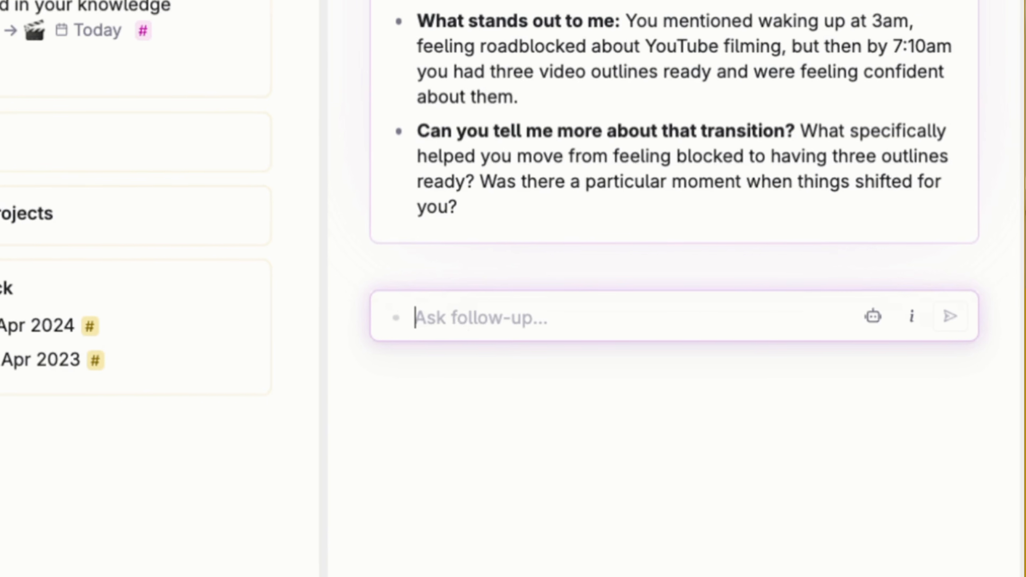
text(I s)
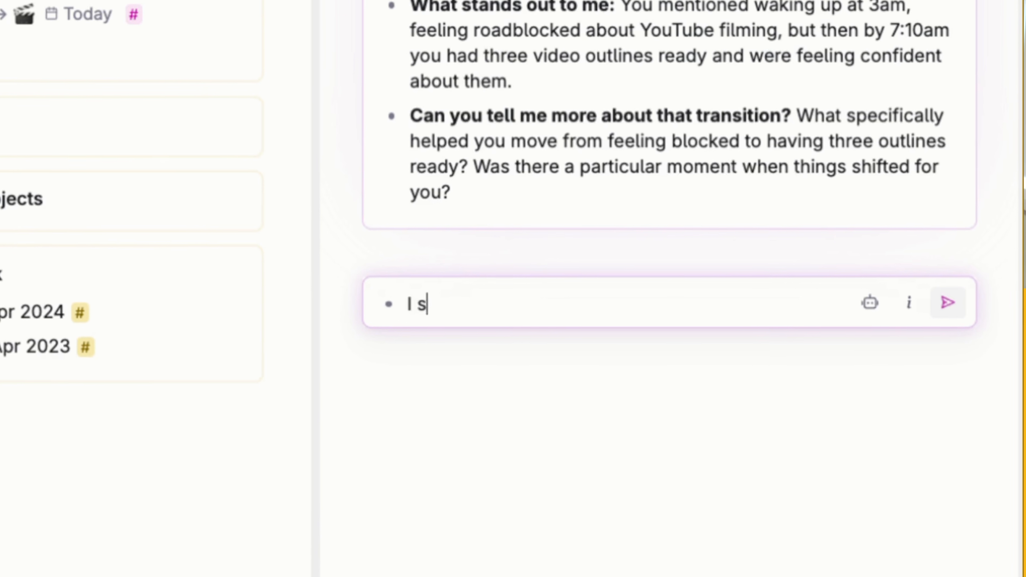
key(BackSpace)
text(used my a)
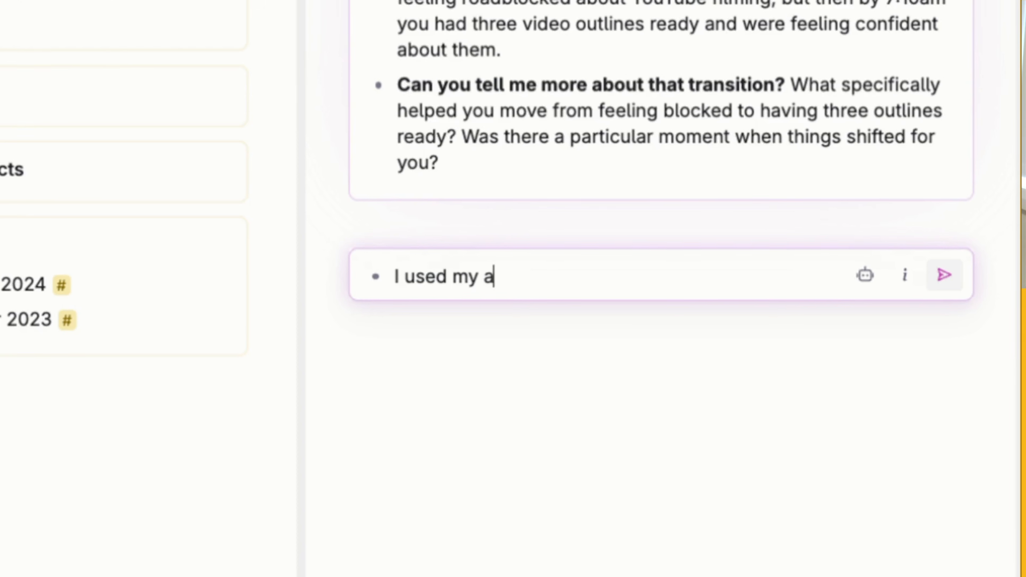
text(i agents to help me.)
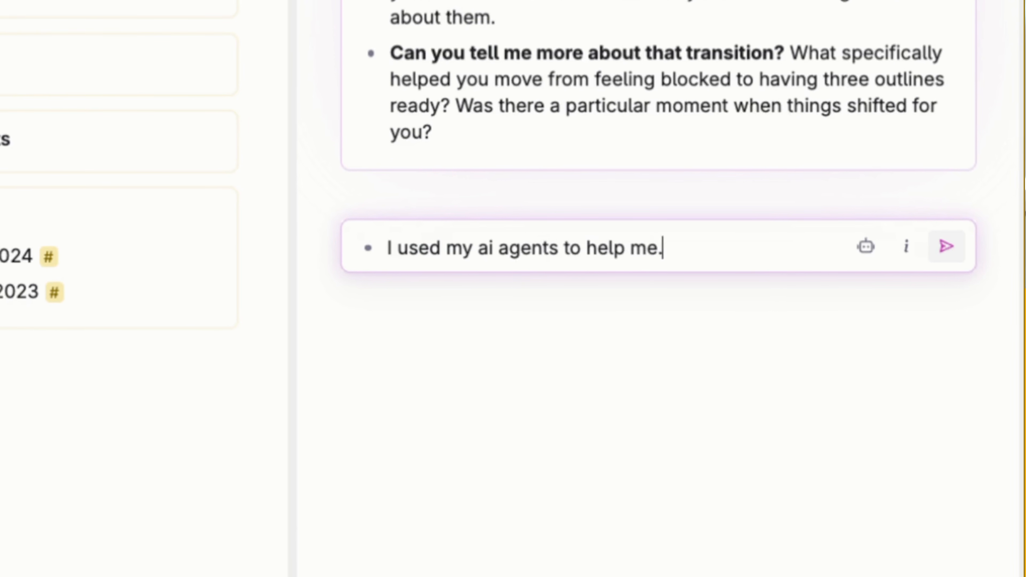
key(Return)
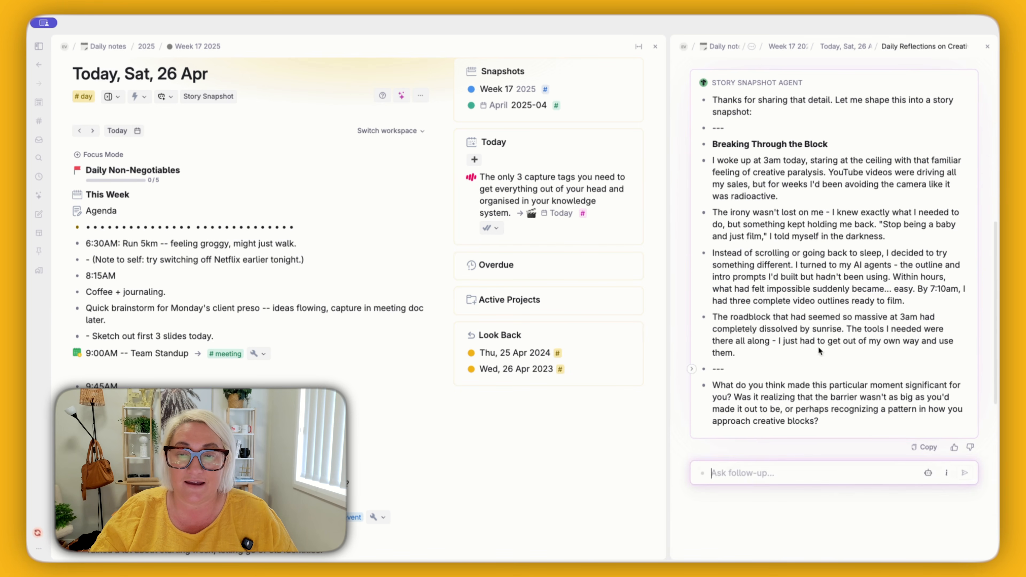
Step: Nest the four story paragraphs in the agent's reply beneath the Breaking Through the Block heading
drag(746, 141, 757, 343)
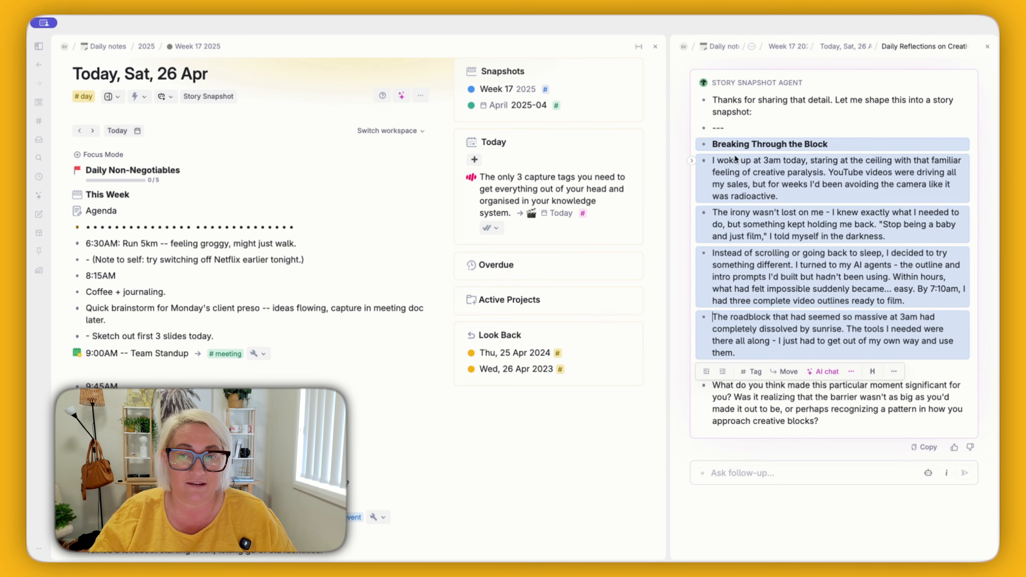
click(771, 188)
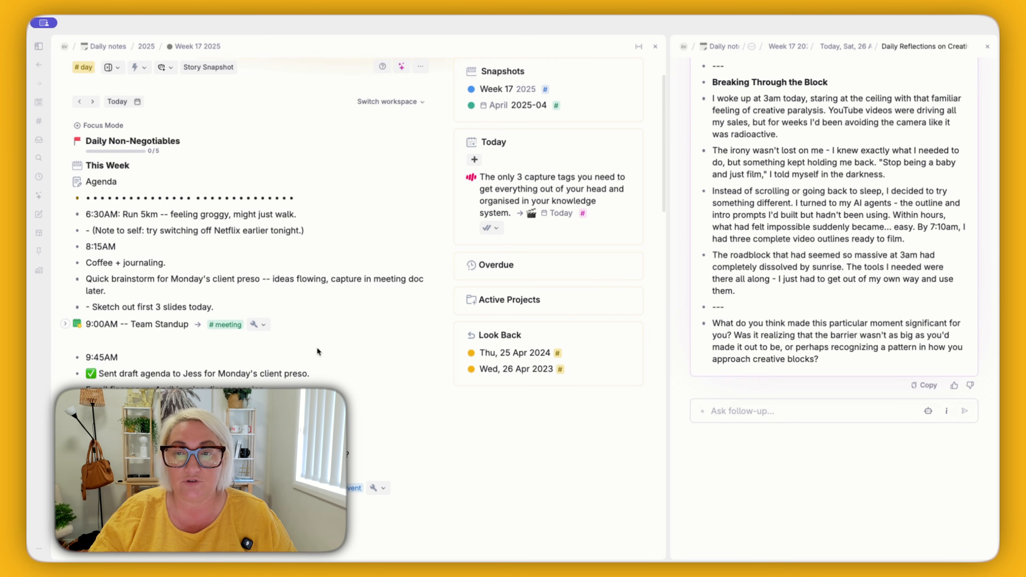
scroll(317, 346, down, 15)
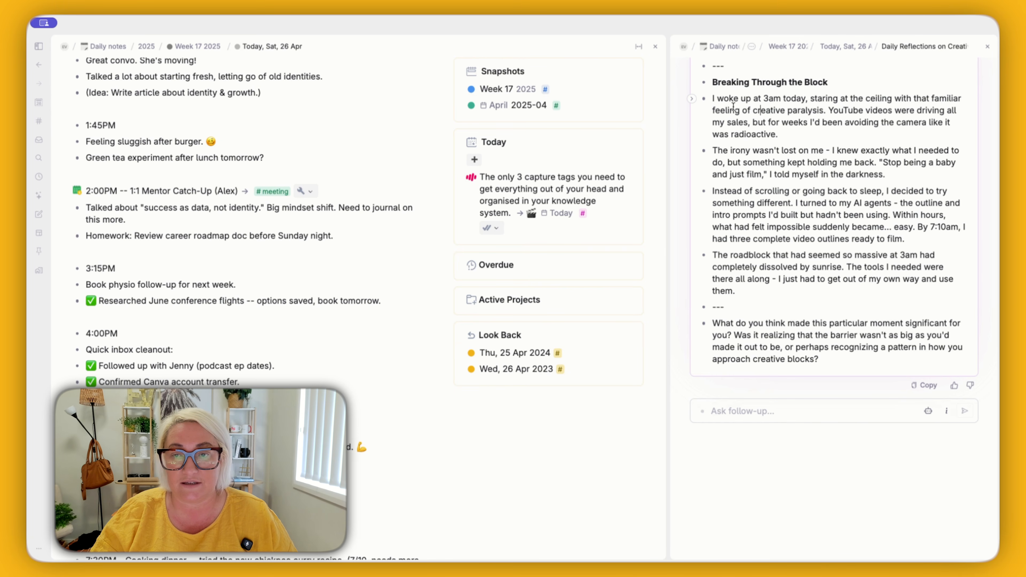
drag(733, 107, 749, 255)
key(Tab)
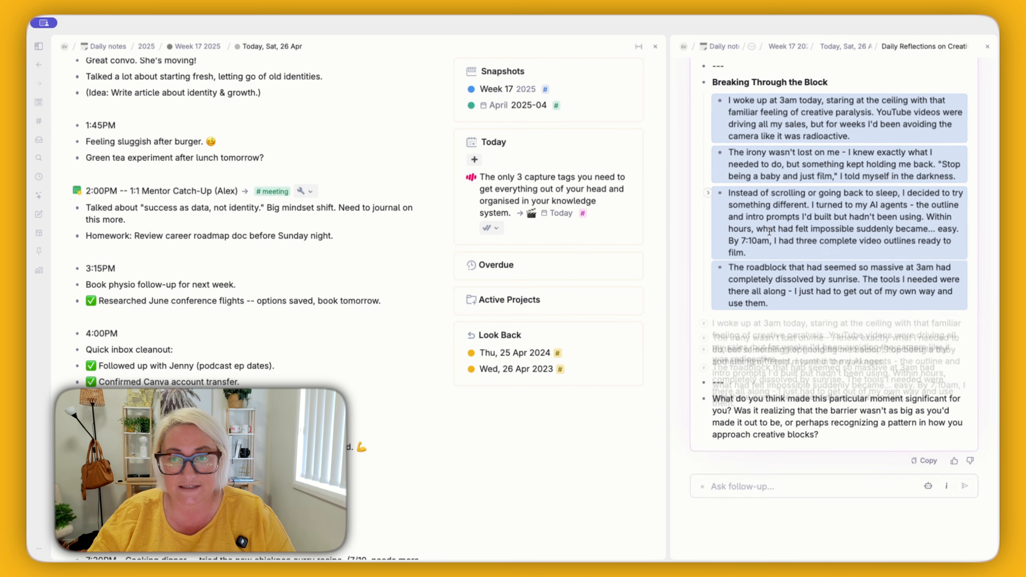
click(751, 84)
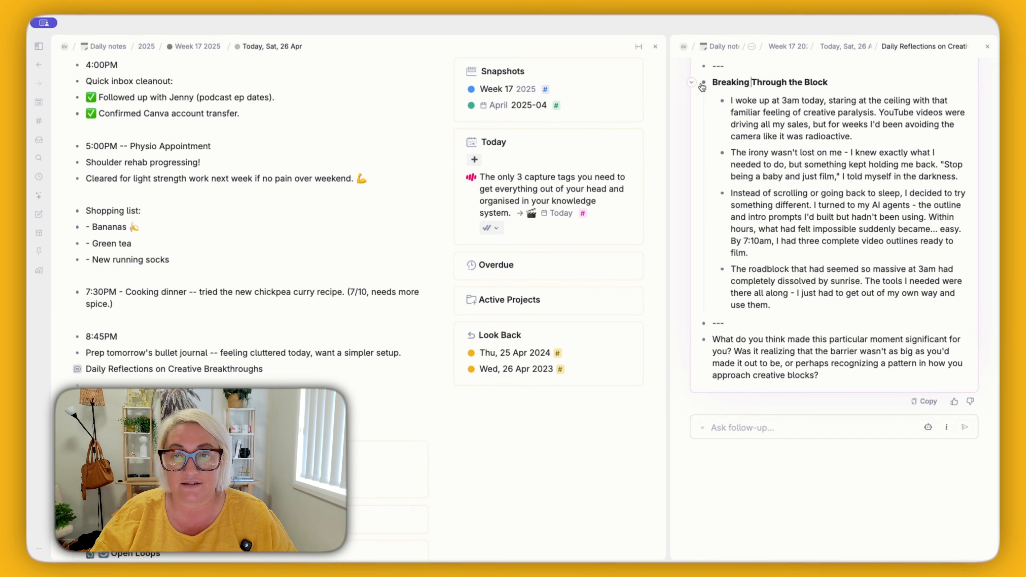
Step: Move the Breaking Through the Block story into today's daily note, tag it #story snapshot, and close the chat
drag(703, 83, 258, 384)
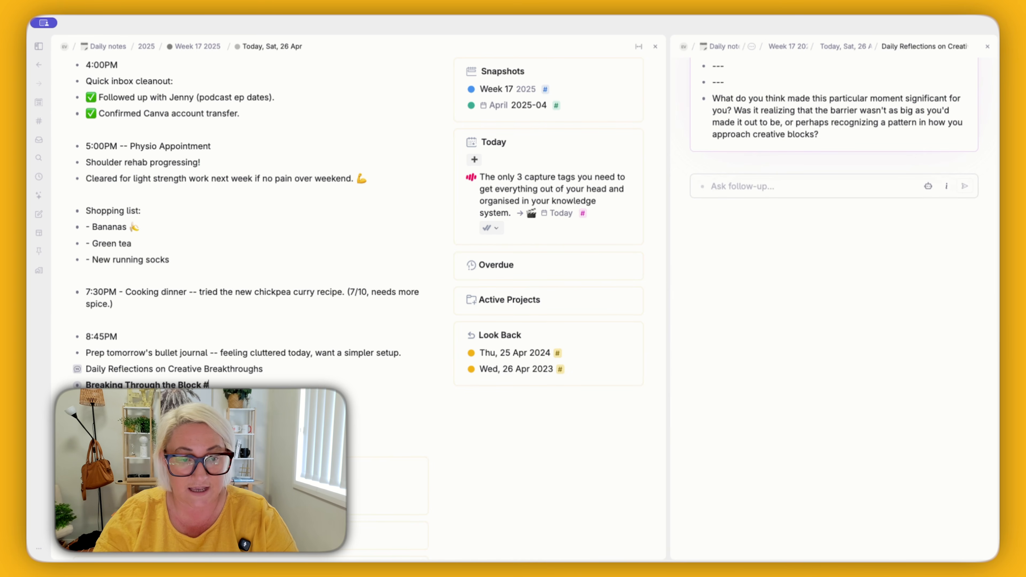
text(story)
key(Down)
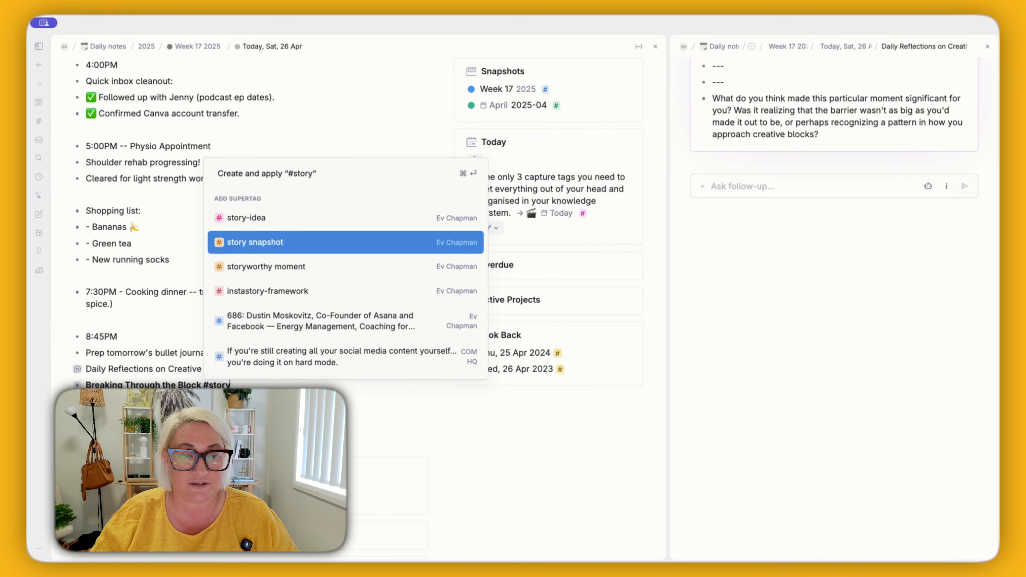
key(Return)
click(987, 46)
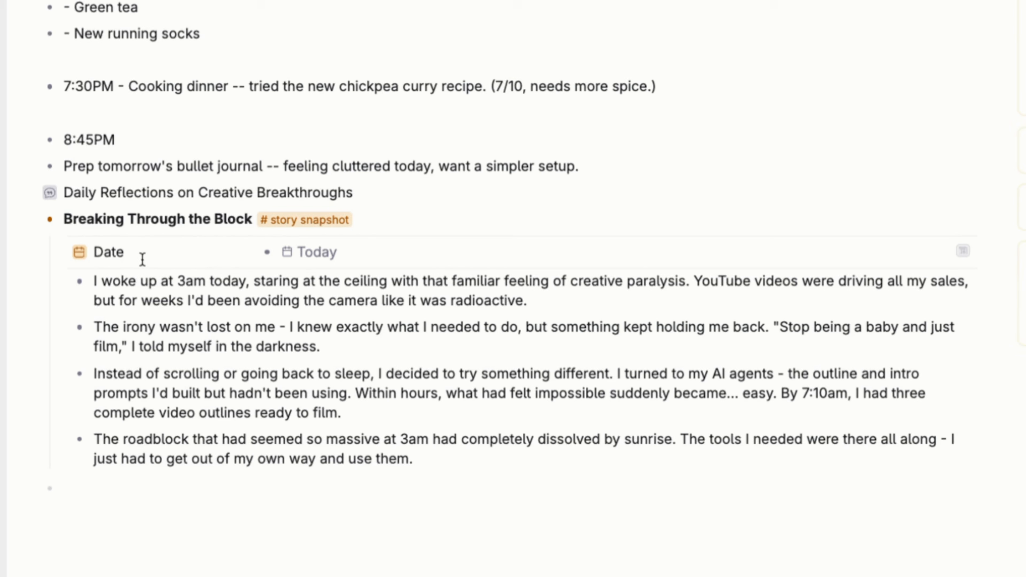
Step: Open the story snapshot supertag's configuration from the tagged story and expand its content template
click(329, 232)
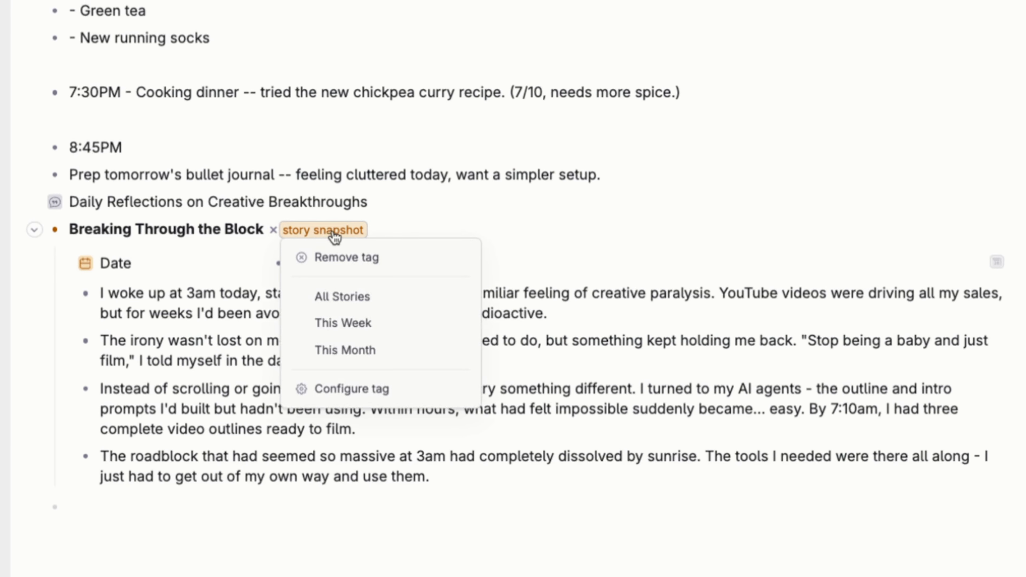
click(355, 409)
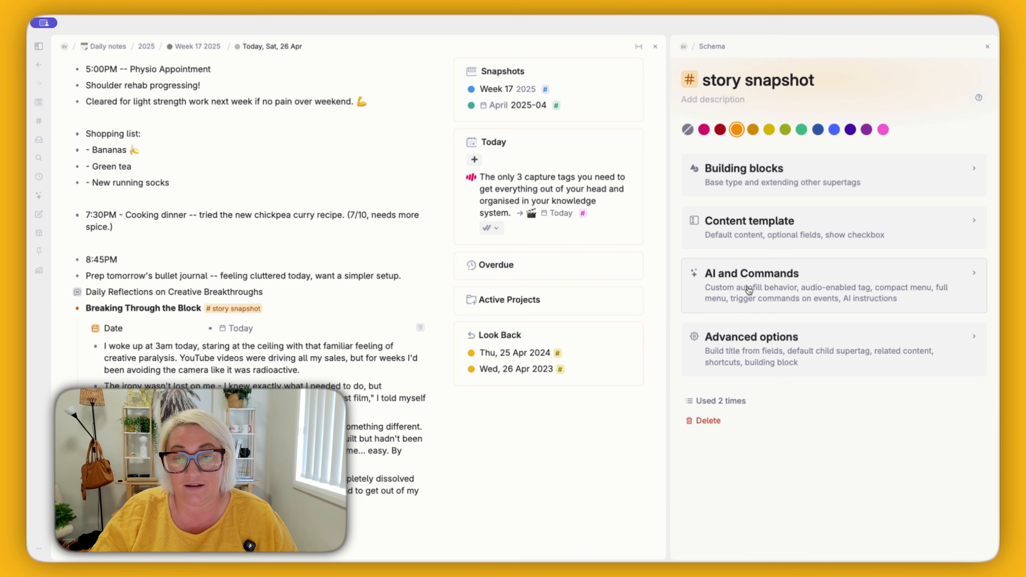
click(743, 232)
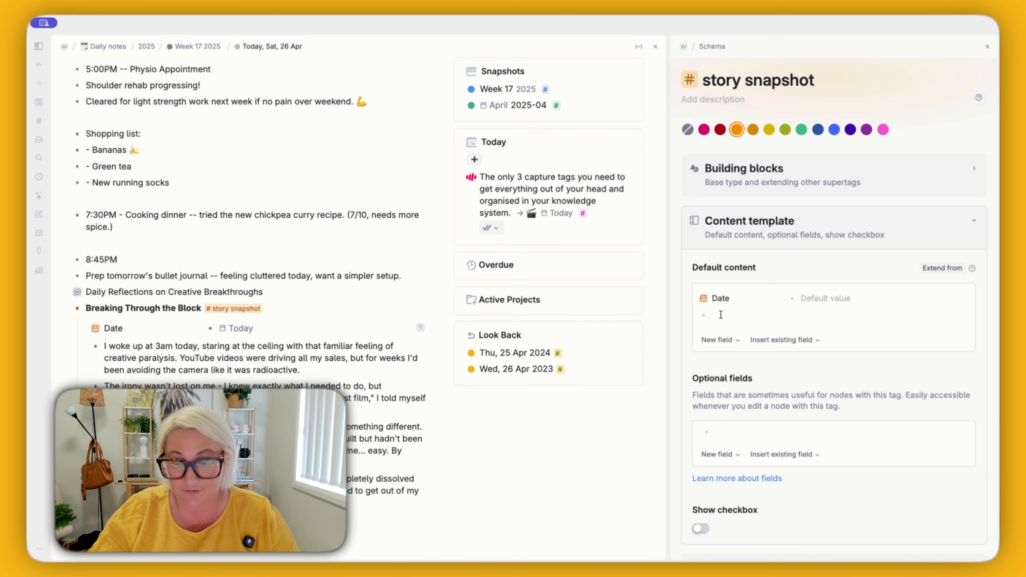
Step: Add a new date-type field named Date to the story snapshot tag's default content
click(720, 339)
click(732, 419)
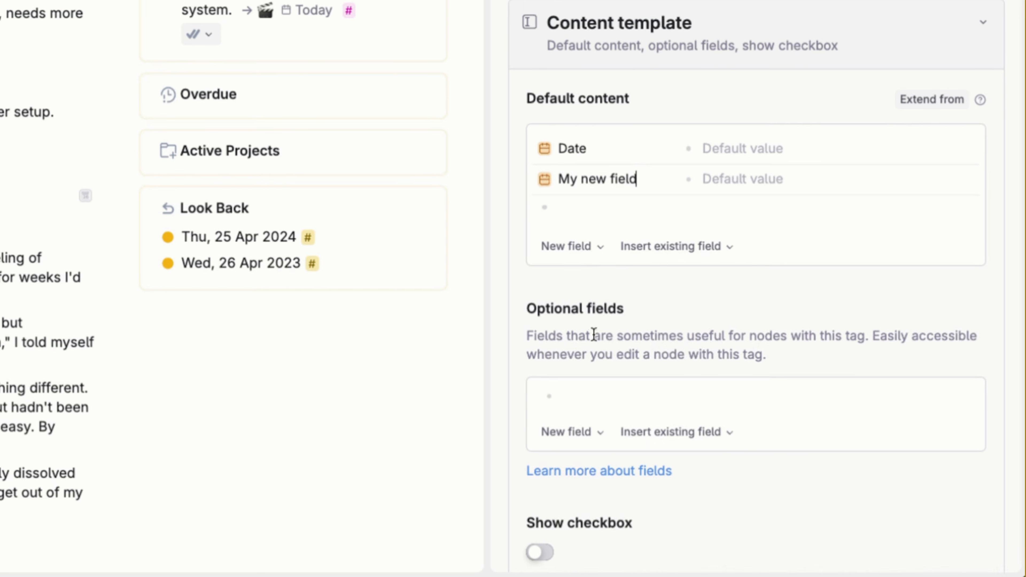
triple_click(581, 181)
text(Dat)
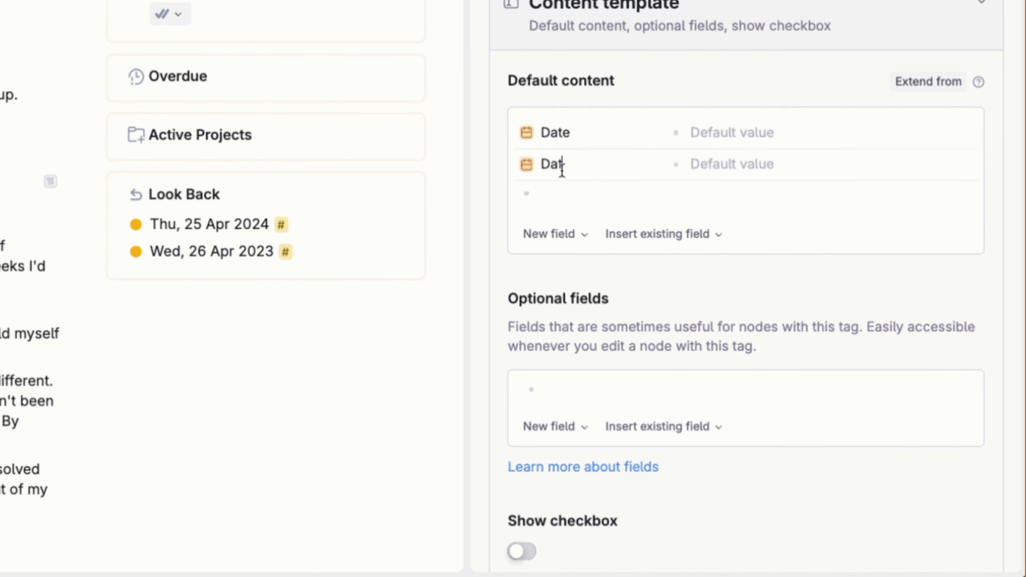
text(e)
click(557, 167)
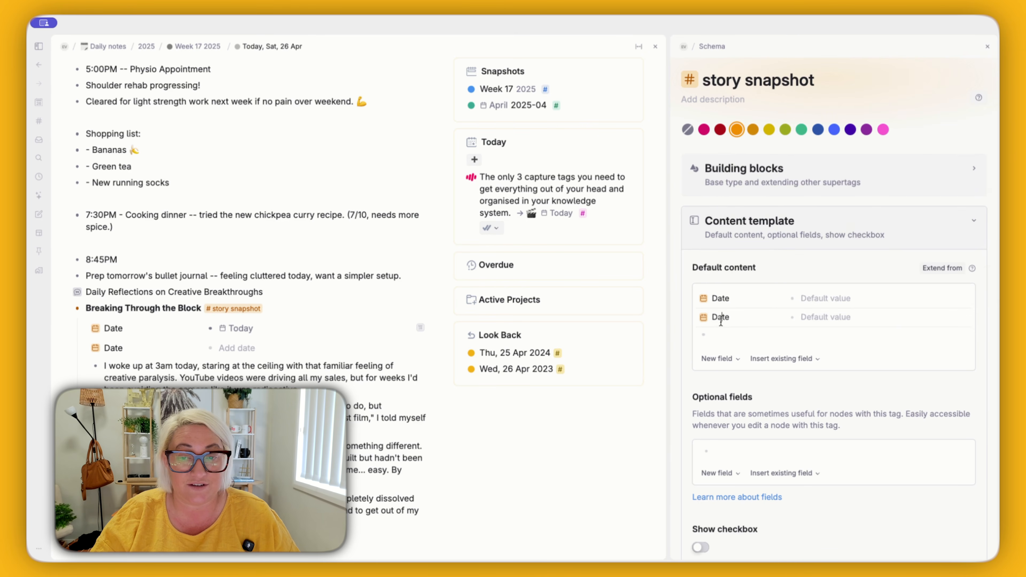
click(704, 322)
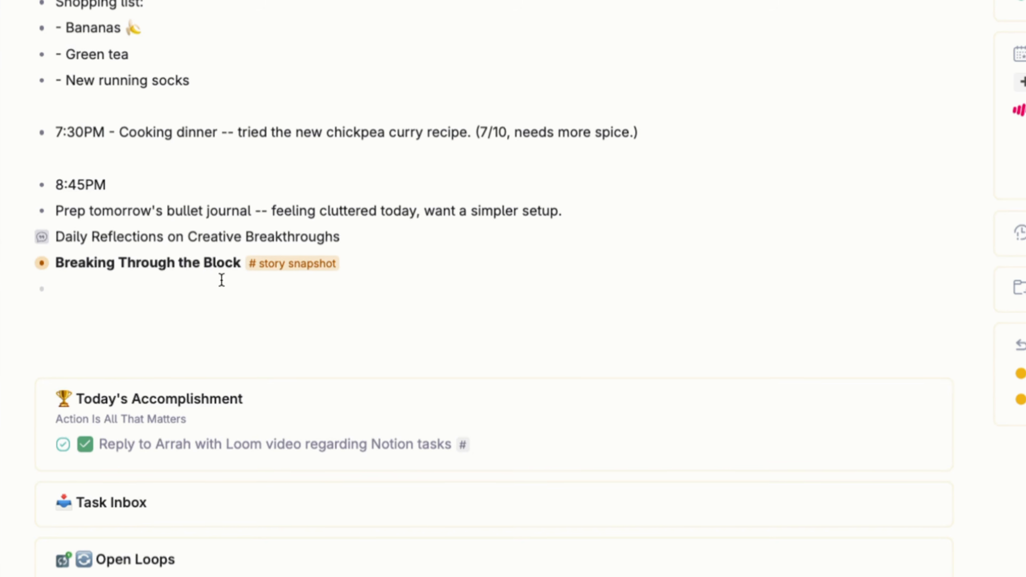
Step: Open the story snapshot tag's All Stories view and sort it by Date in descending order
click(234, 272)
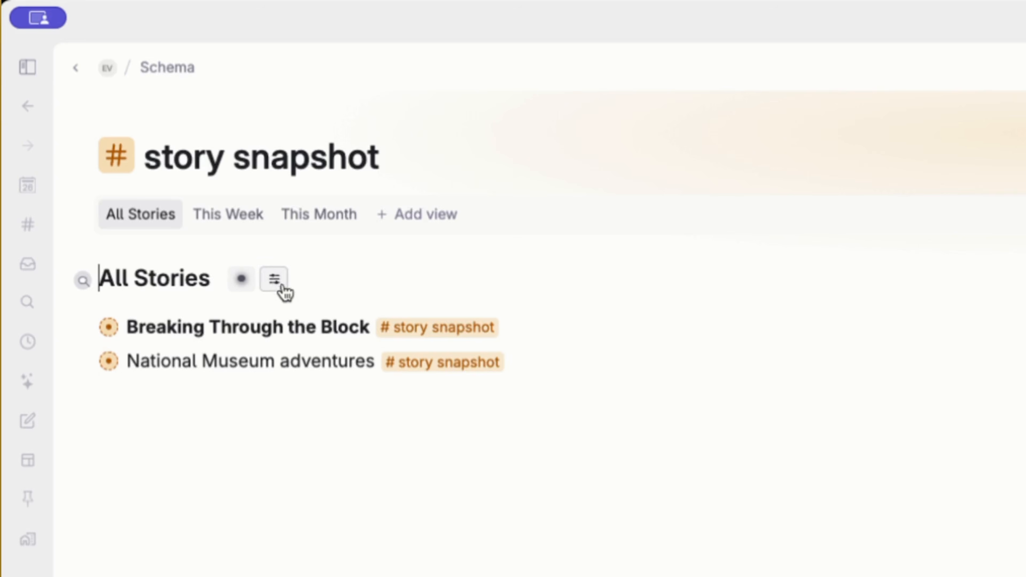
click(157, 147)
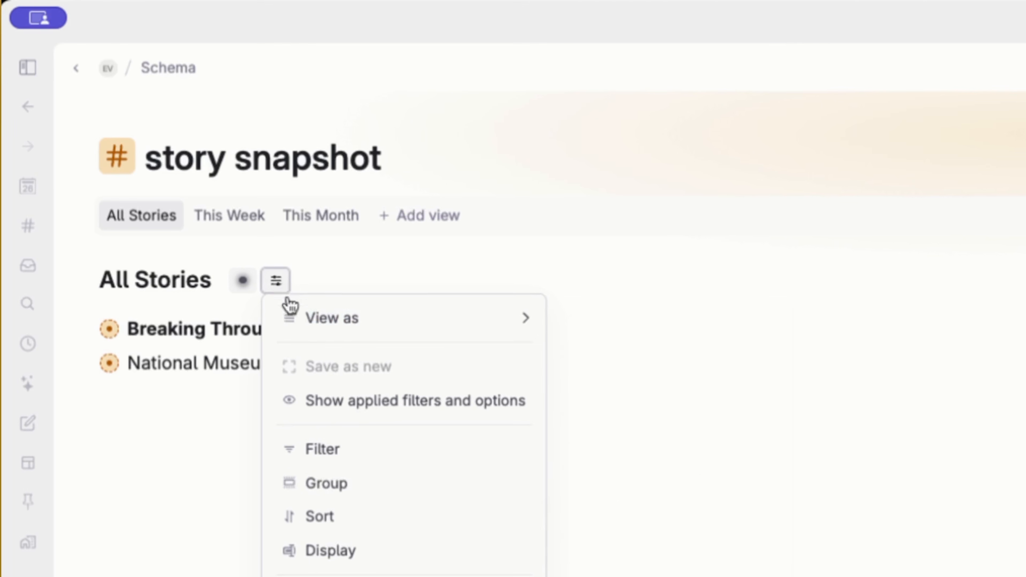
click(403, 518)
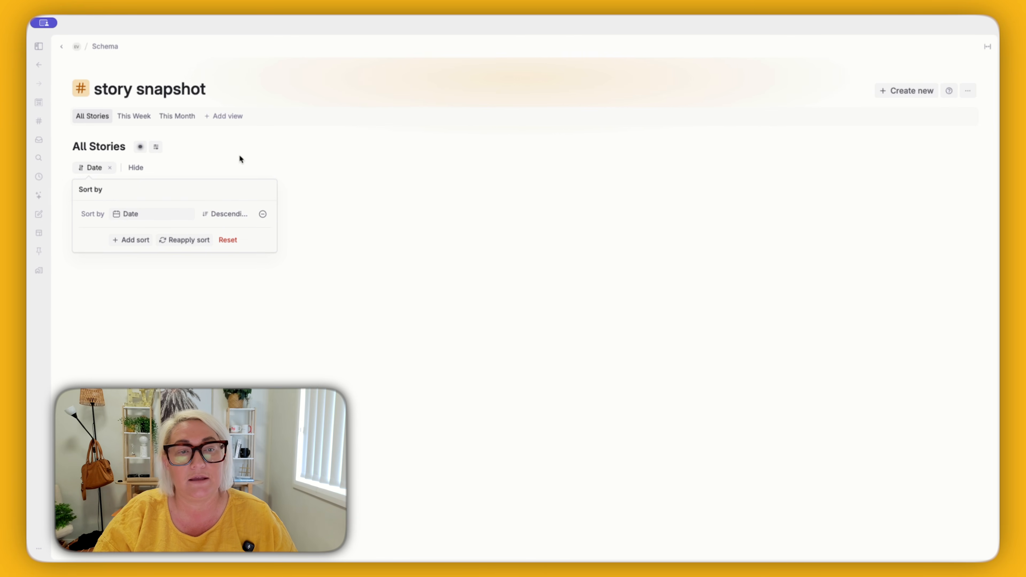
click(239, 158)
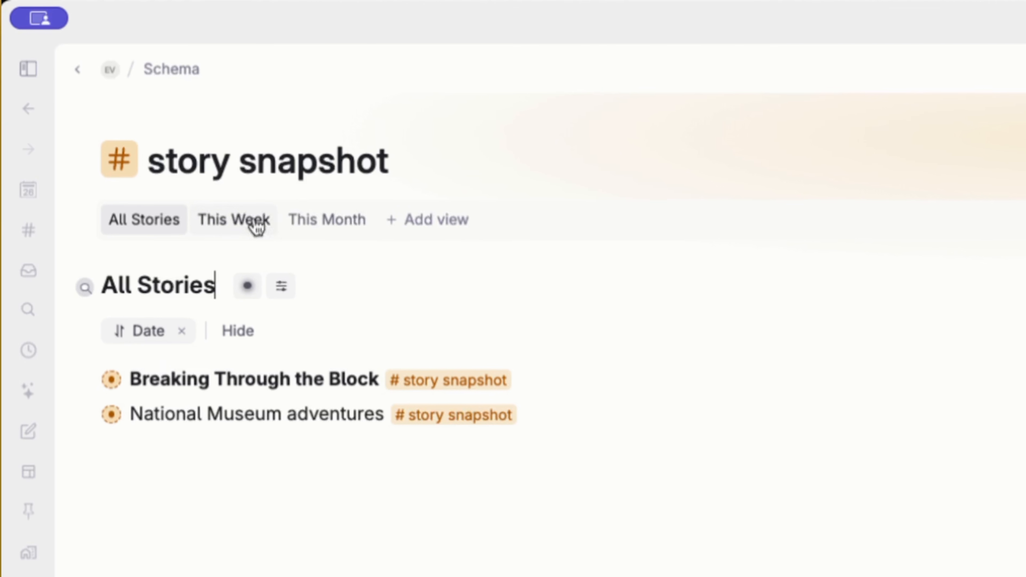
Step: Look through the This Week and This Month views of story snapshots and return to All Stories
click(249, 227)
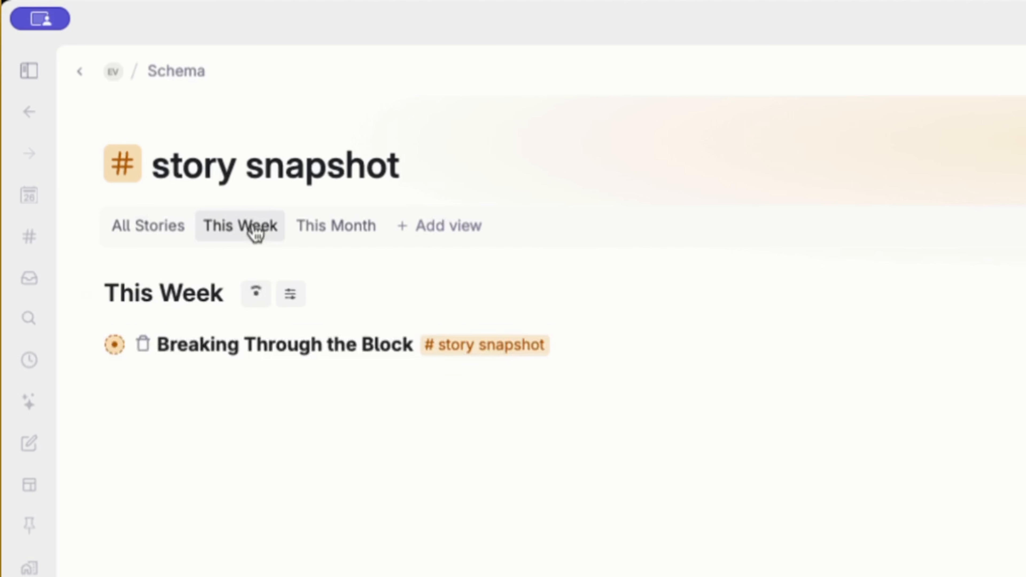
click(350, 236)
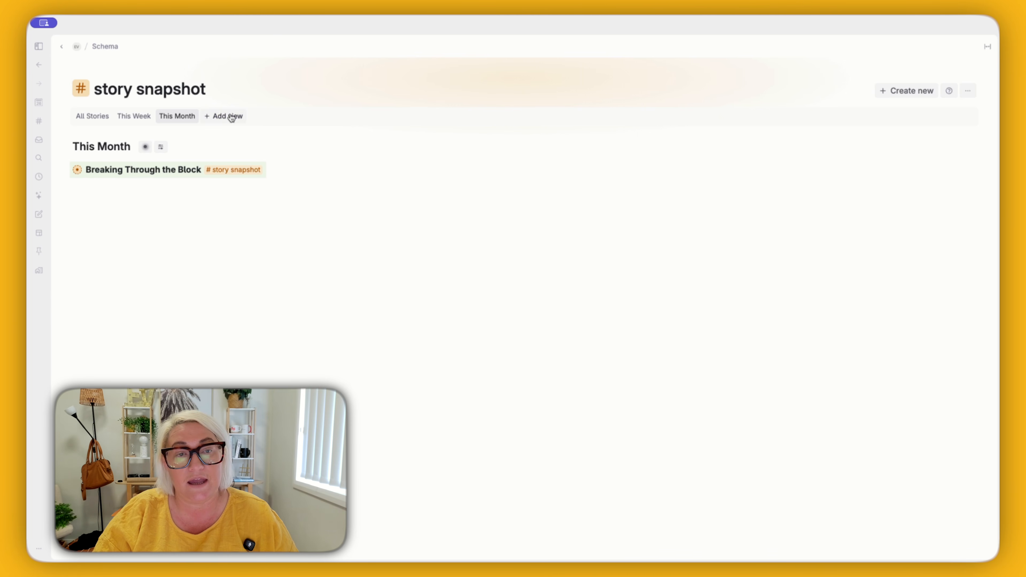
click(94, 118)
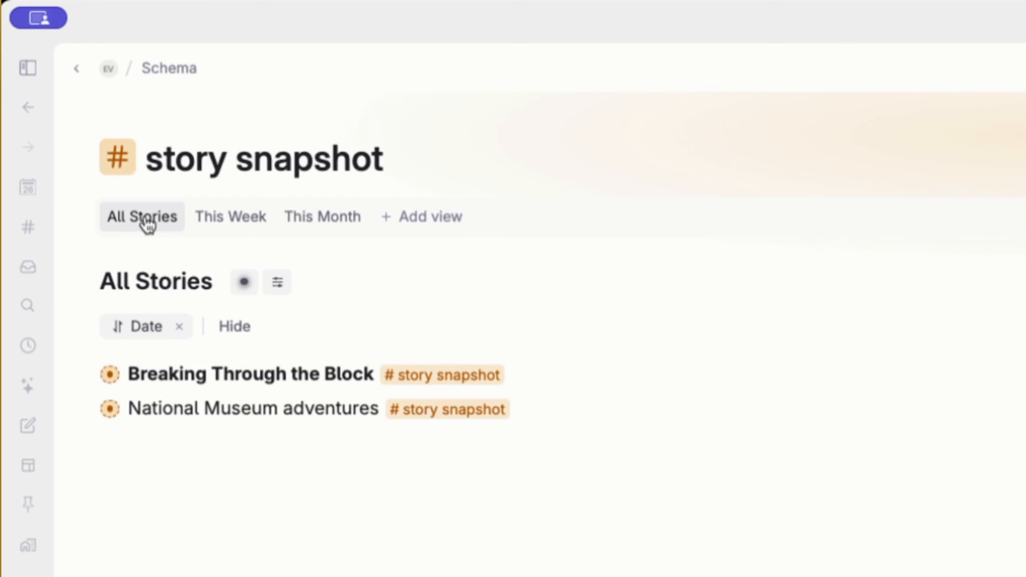
Step: Duplicate the All Stories view of story snapshots and open the query editor of the copy
click(140, 227)
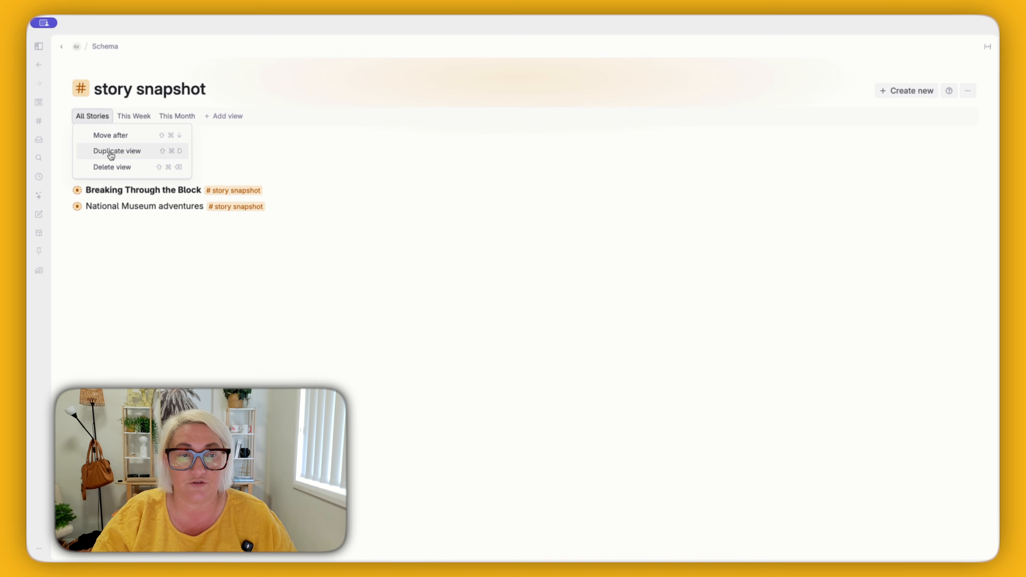
click(181, 292)
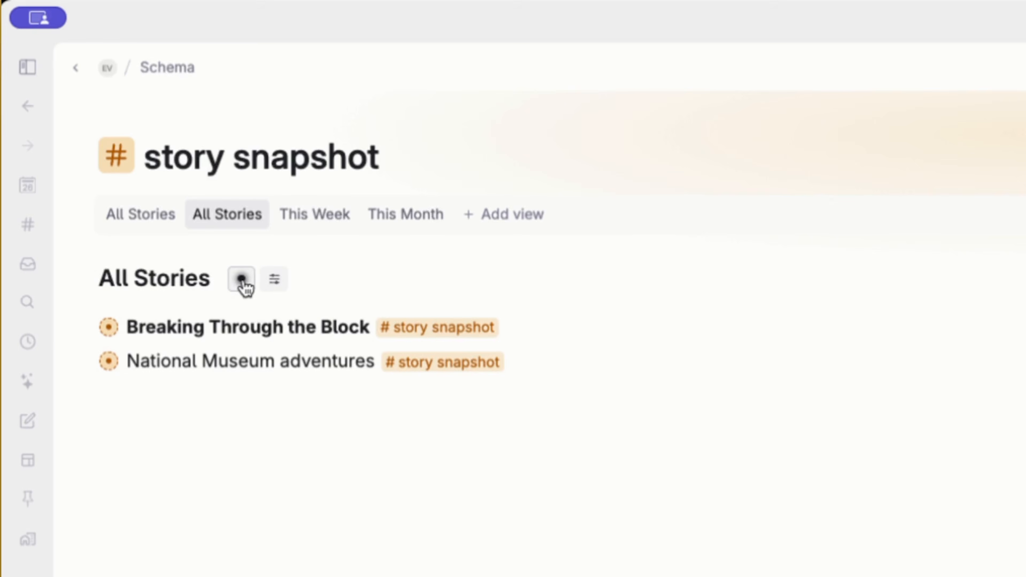
click(140, 146)
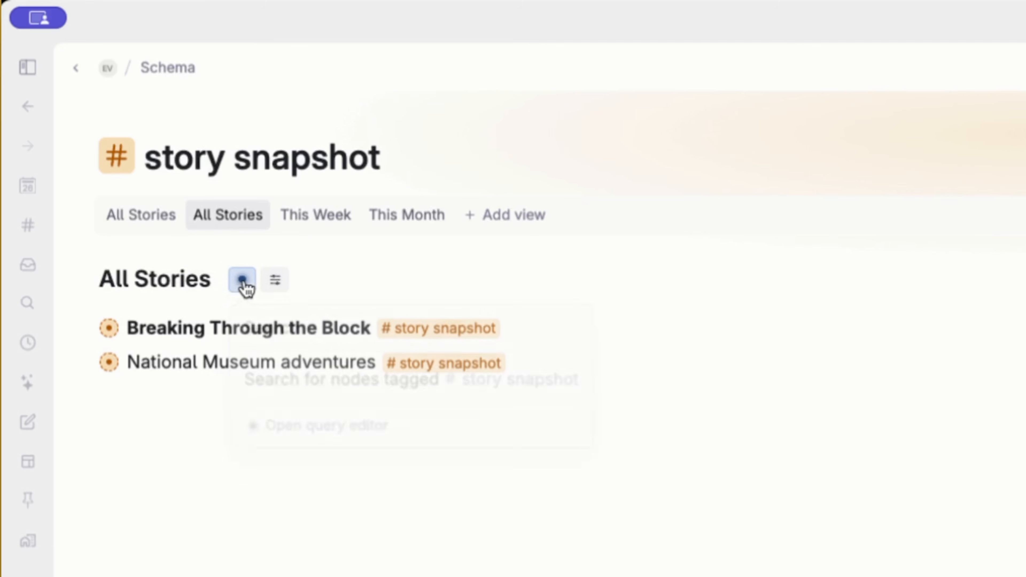
click(277, 422)
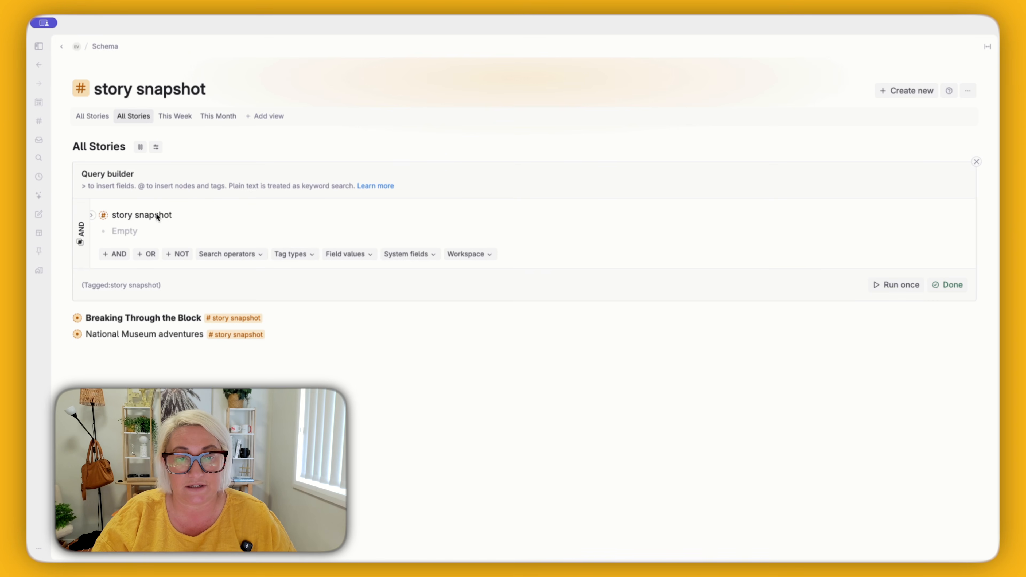
Step: Add a Date field condition to the duplicated view's query and fix it to use the story snapshot tag's own Date field
click(123, 231)
text(>)
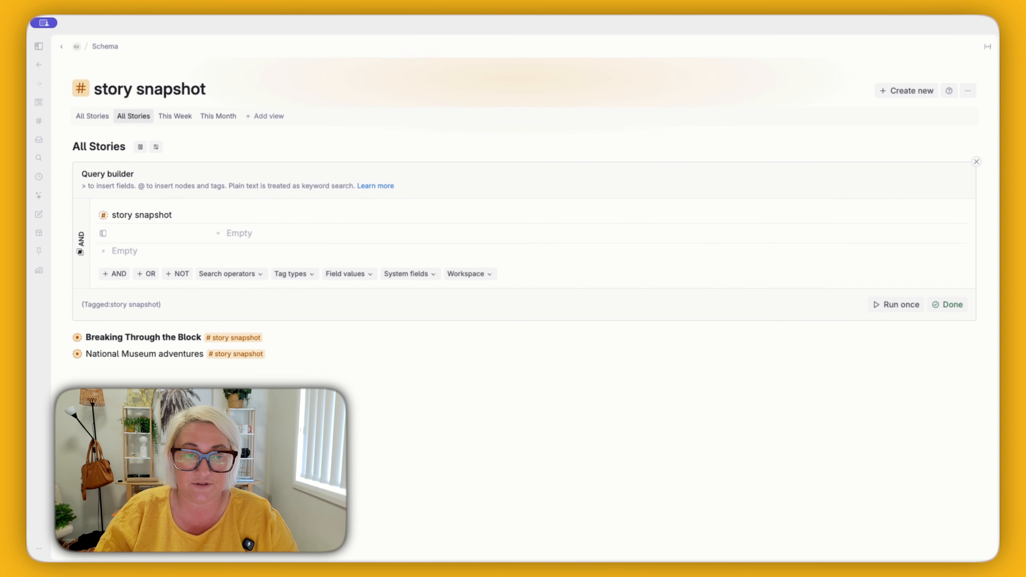
text(date)
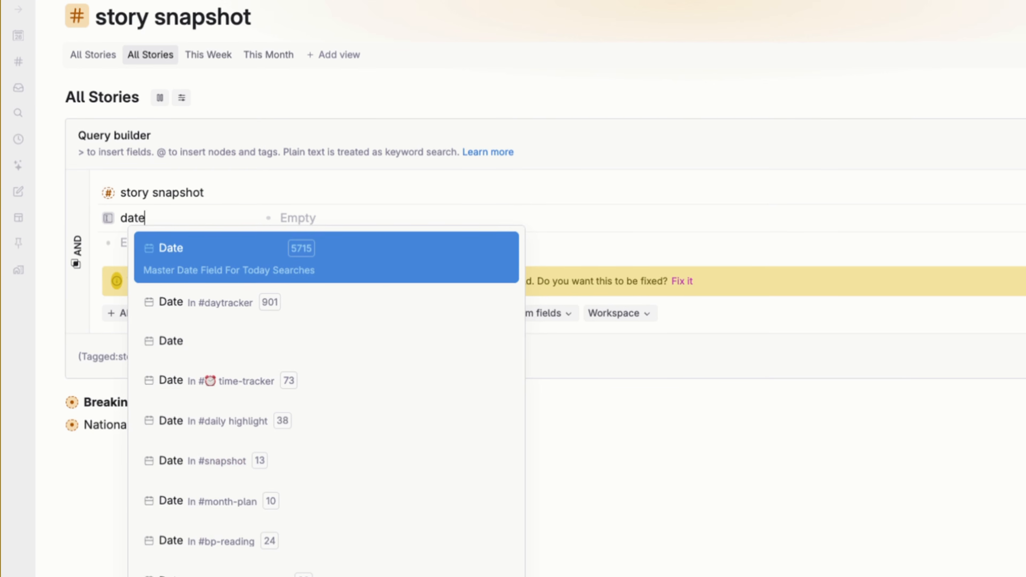
click(213, 257)
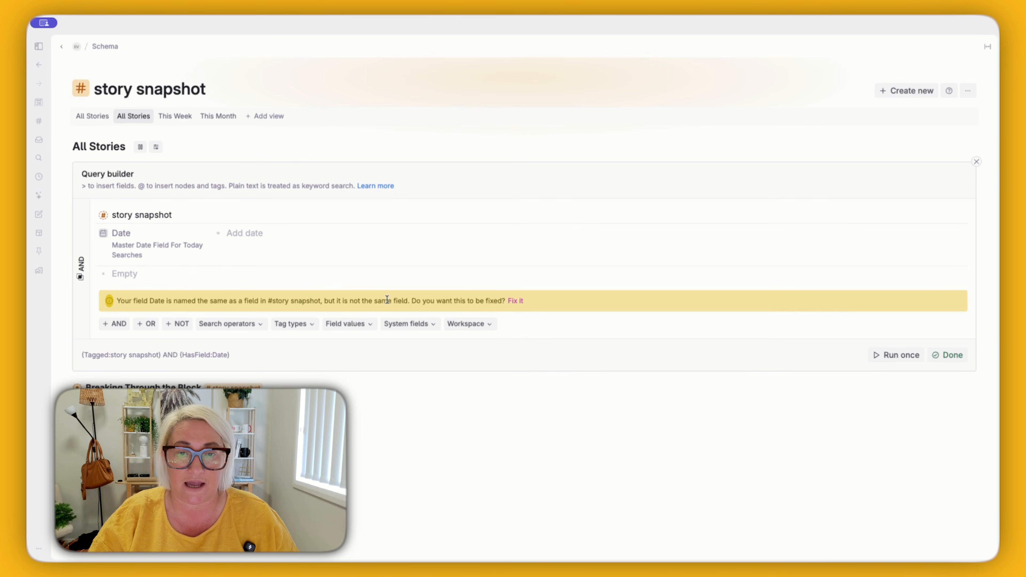
click(518, 302)
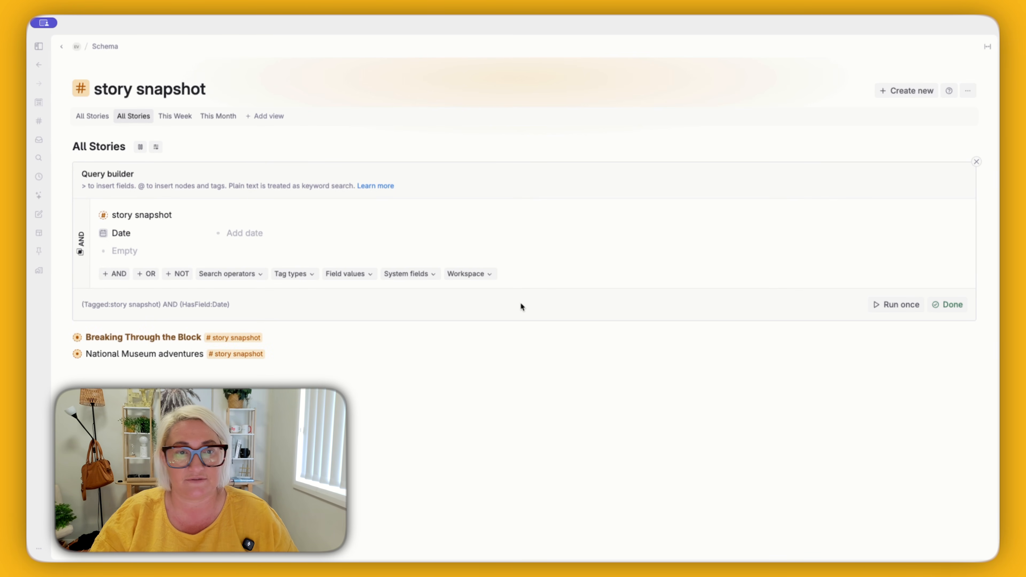
Step: Set the query's Date condition to "FOR RELATIVE DATE this month", run the query once and finish editing it
click(247, 232)
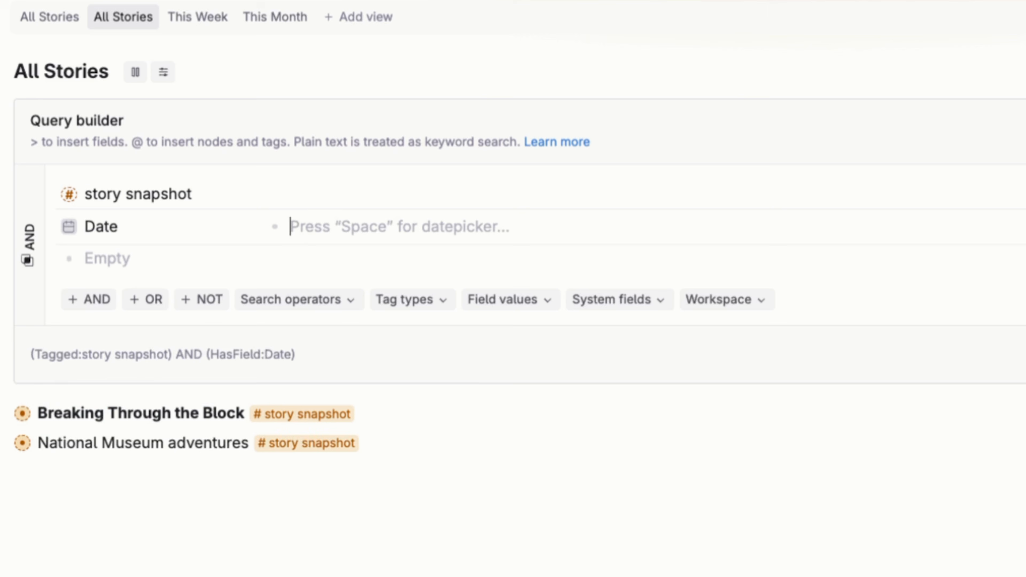
text(FOR RELATIV)
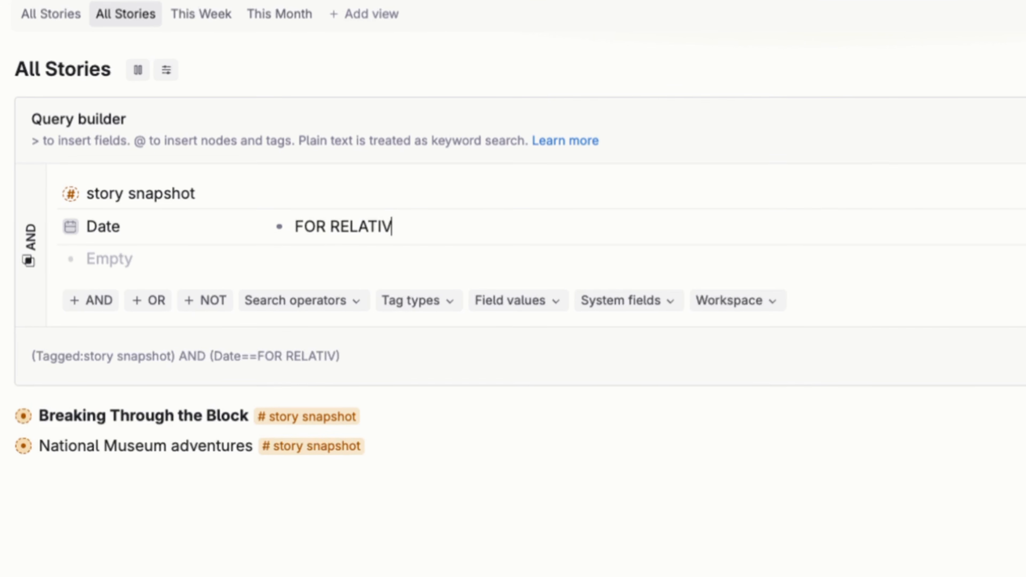
text(E DATE)
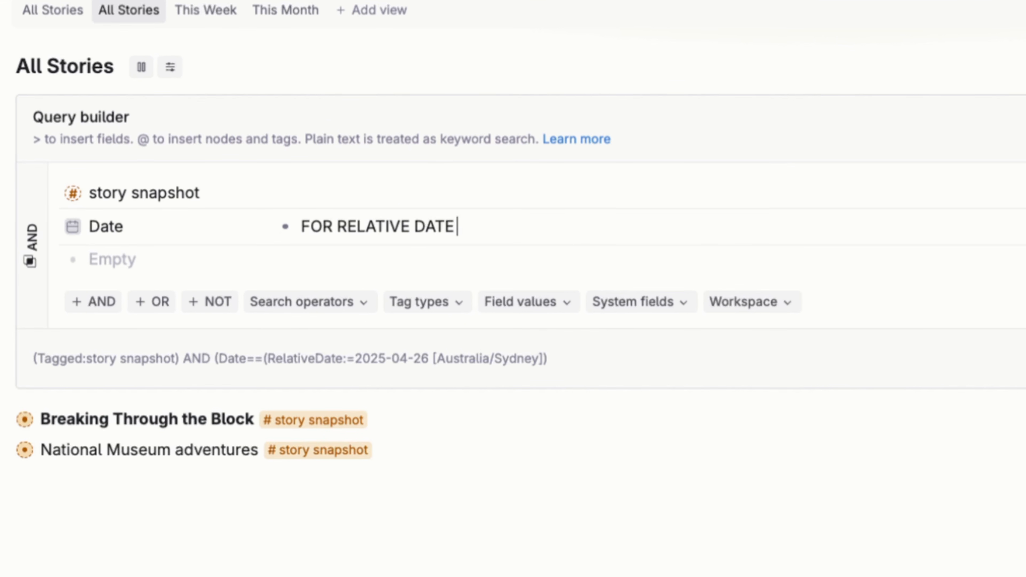
text( this)
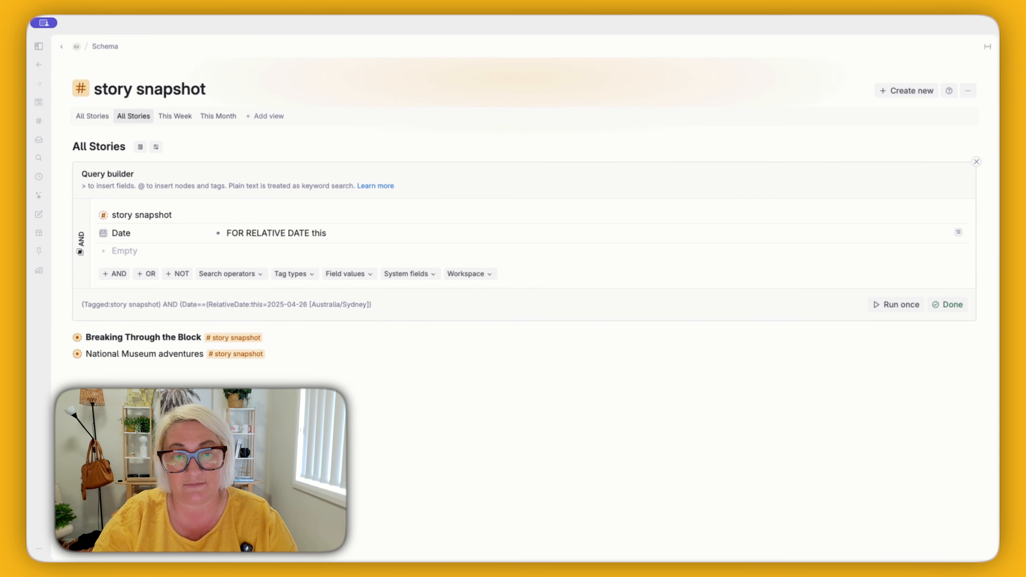
text( week month)
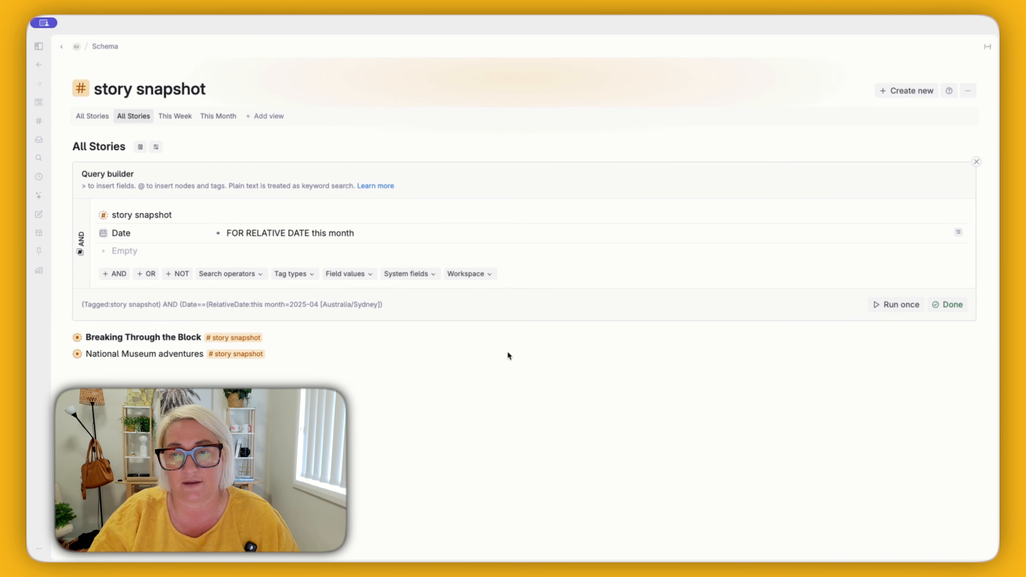
click(894, 304)
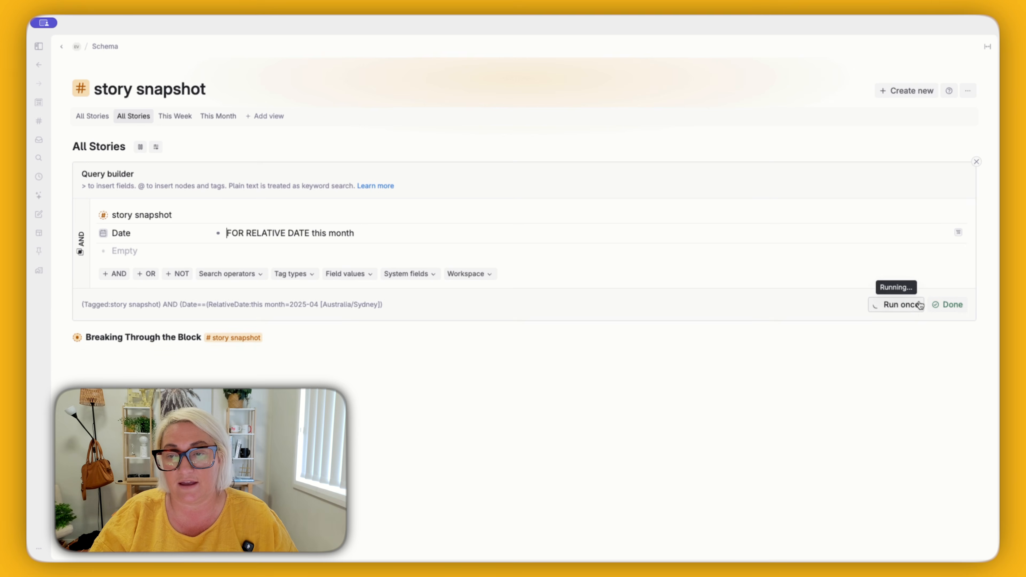
click(947, 305)
Step: Rename the duplicated All Stories view as This Month and delete this extra view
triple_click(97, 147)
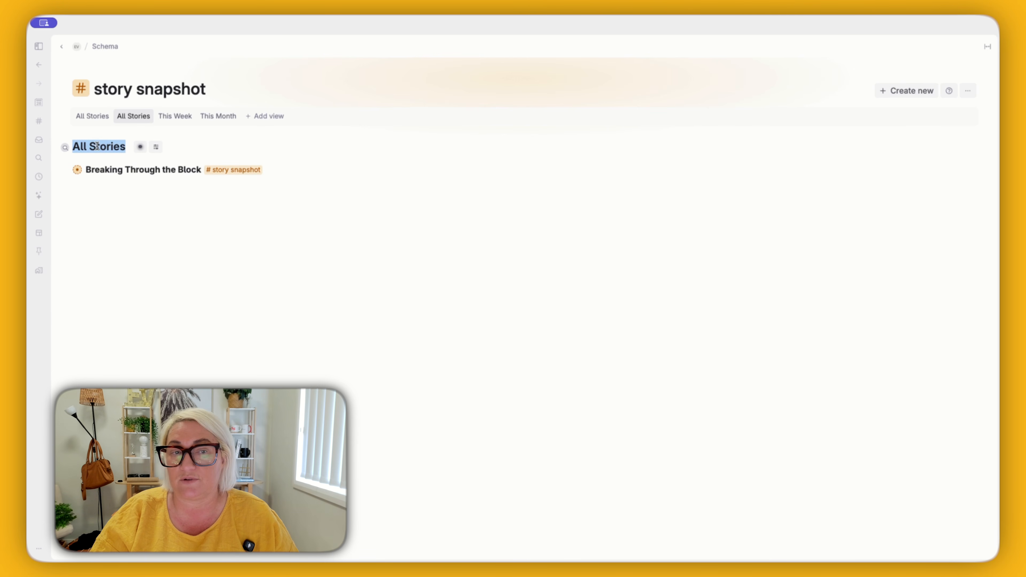
text(This Month)
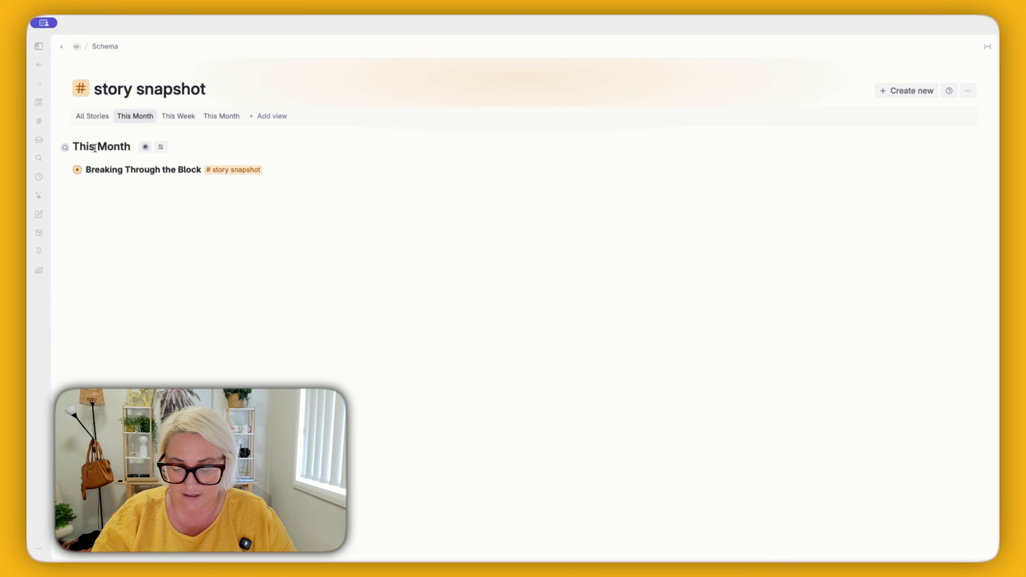
key(super+shift+BackSpace)
Step: Switch through the All Stories, This Week and This Month views to compare the story snapshots listed, ending on This Month
click(87, 119)
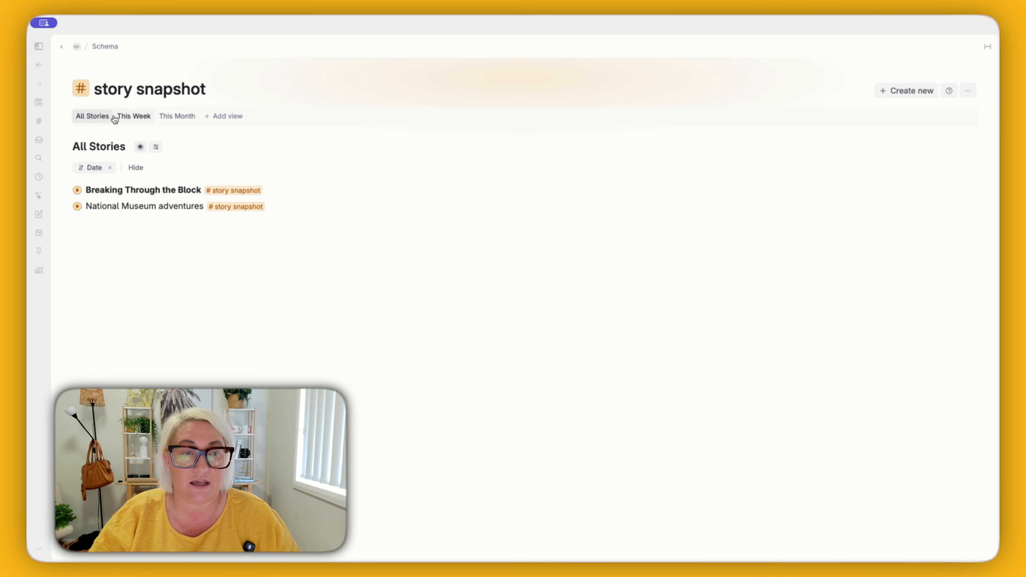
click(131, 116)
click(175, 117)
click(80, 121)
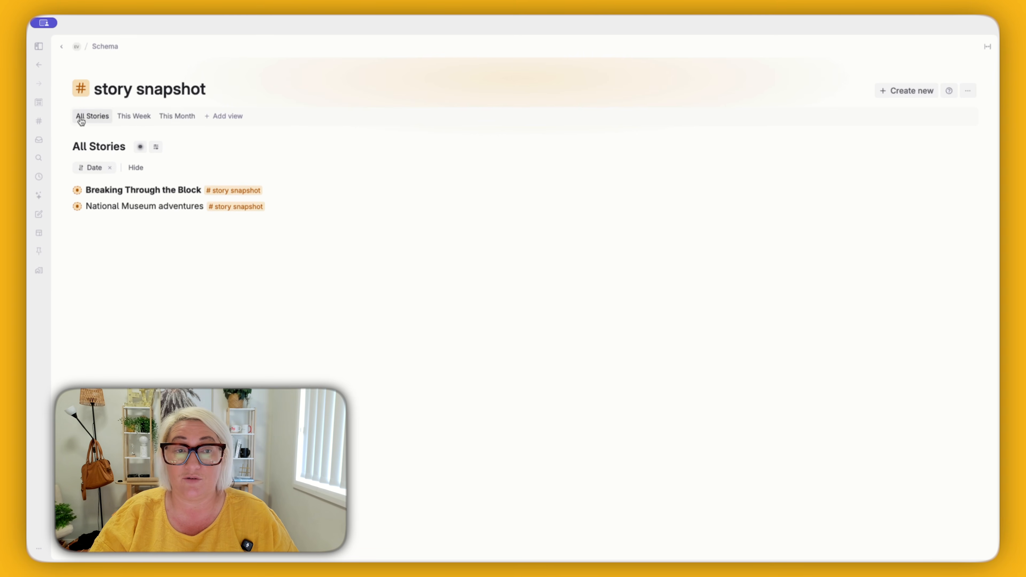
click(144, 120)
click(190, 116)
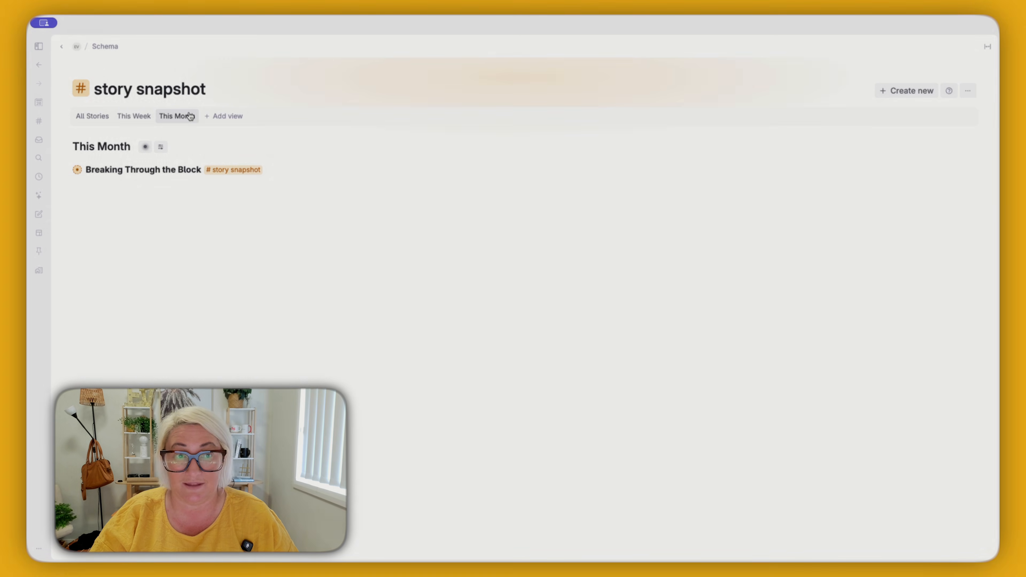